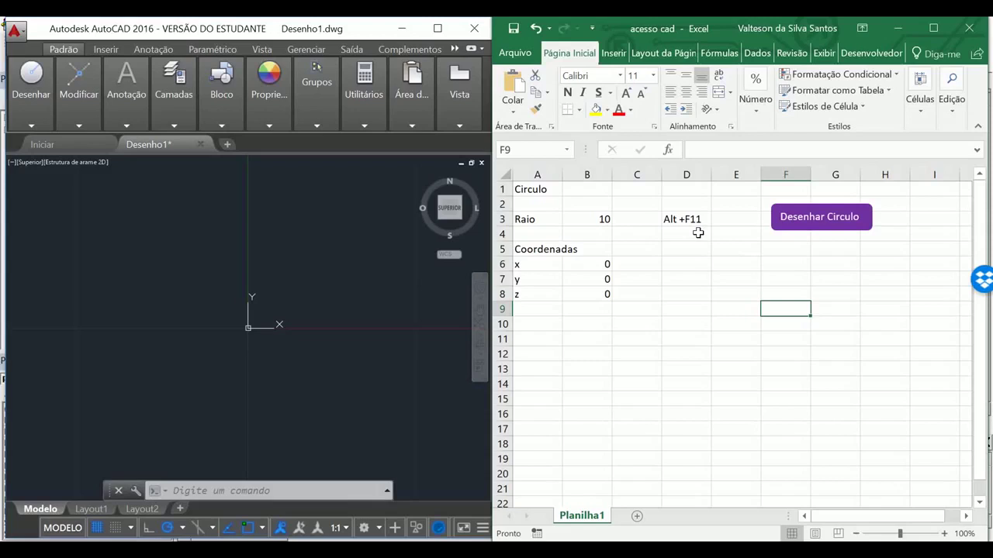
Draw a radius-10 circle, then change B3 to 4 and draw a radius-4 circle
left_click(788, 223)
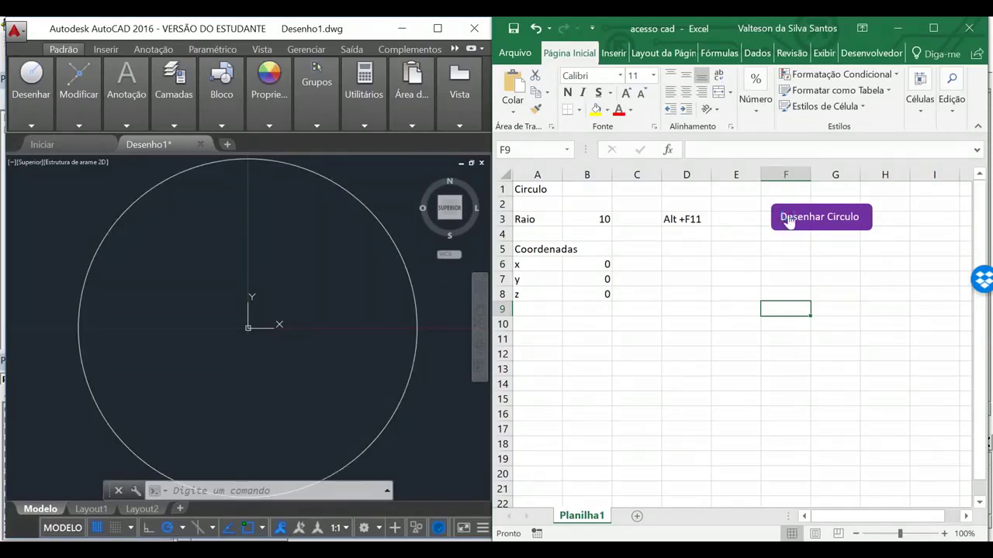
left_click(585, 219)
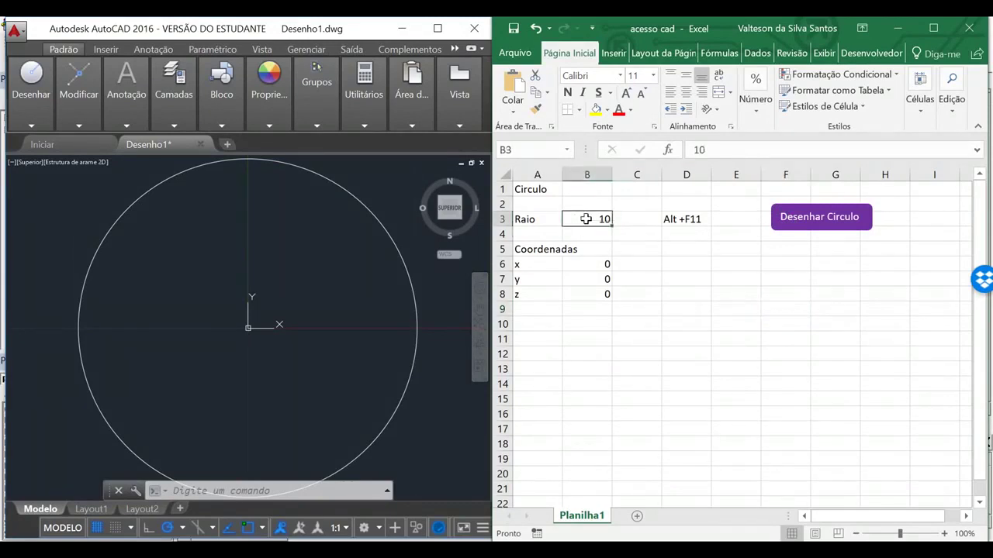
type("4")
key("Return")
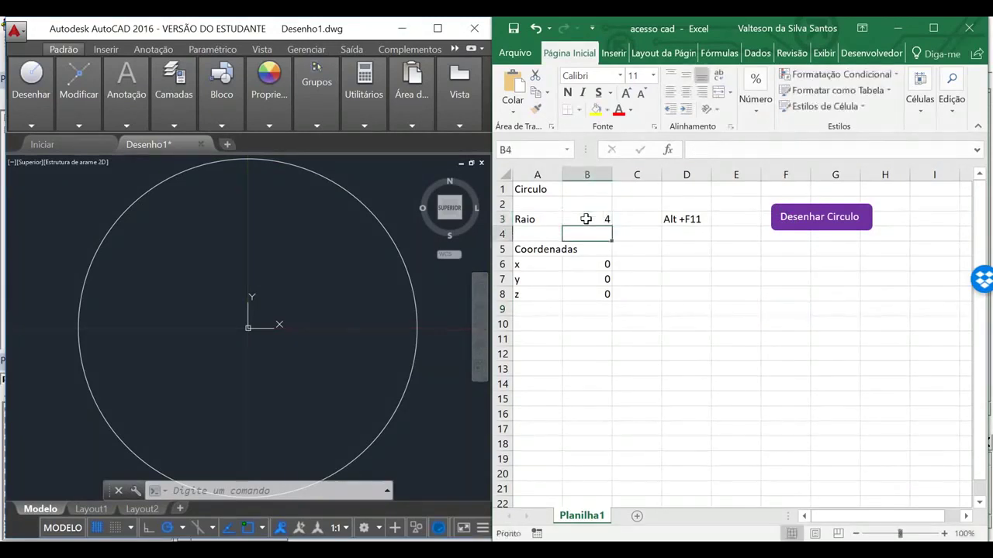
left_click(786, 222)
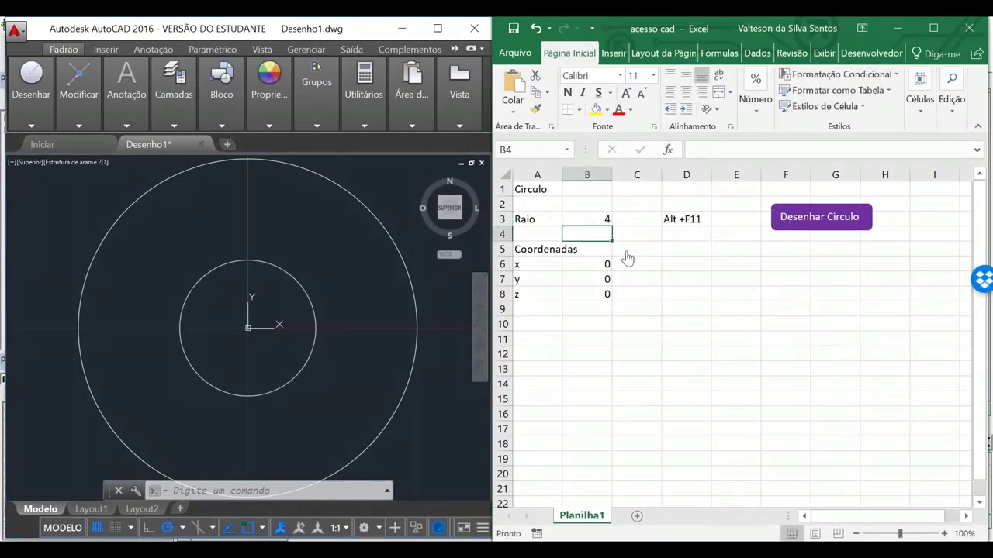
Set x and y (B6, B7) to 4 and draw a circle centred at 4, 4
left_click(605, 263)
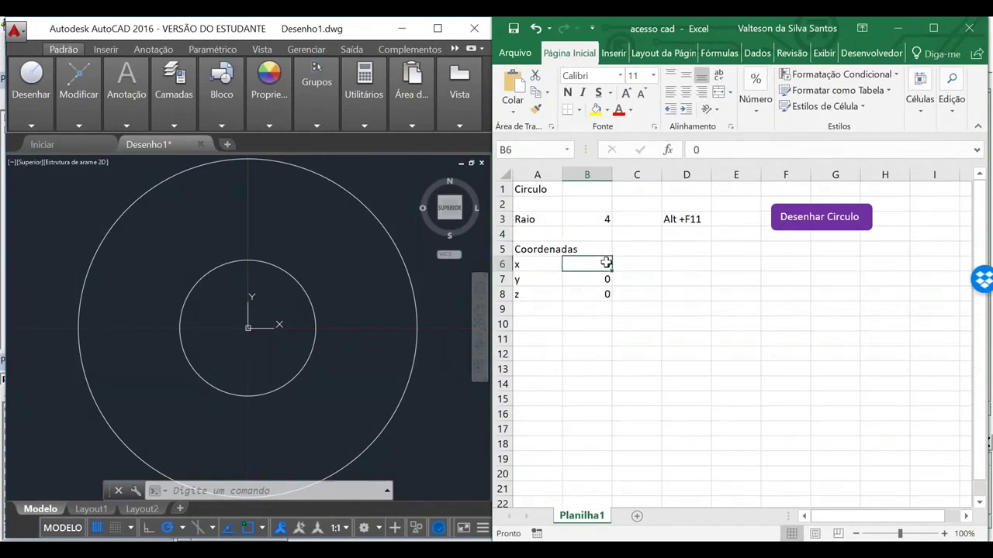
type("4")
key("Return")
type("4")
key("Return")
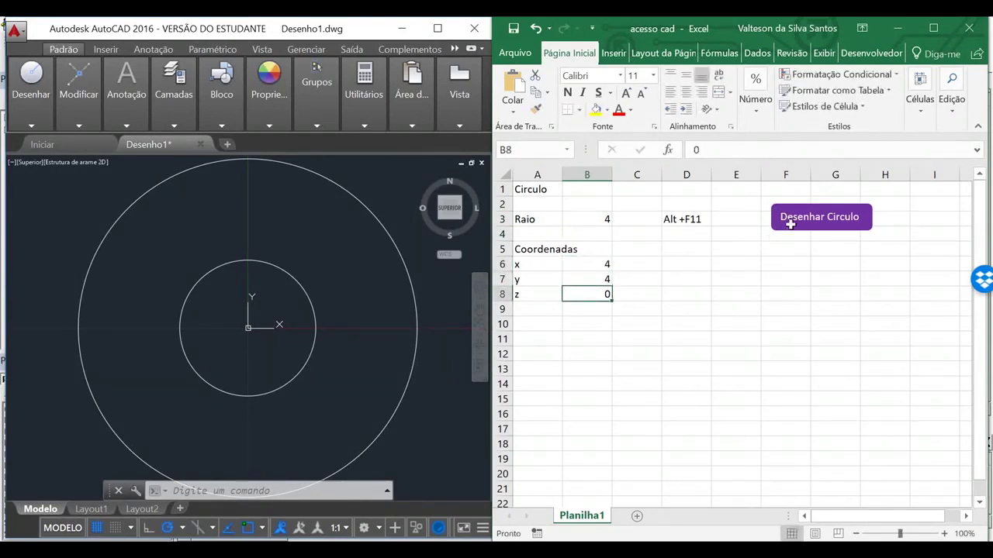
left_click(790, 224)
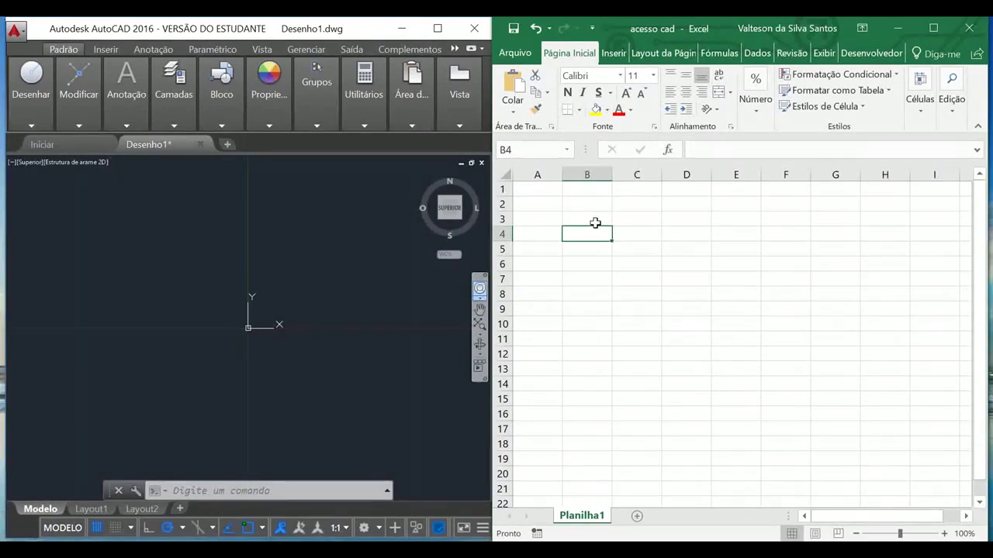
Enter the title 'Circulo' in A1 and the label 'Raio' in A3
key("Up")
key("Up")
key("Up")
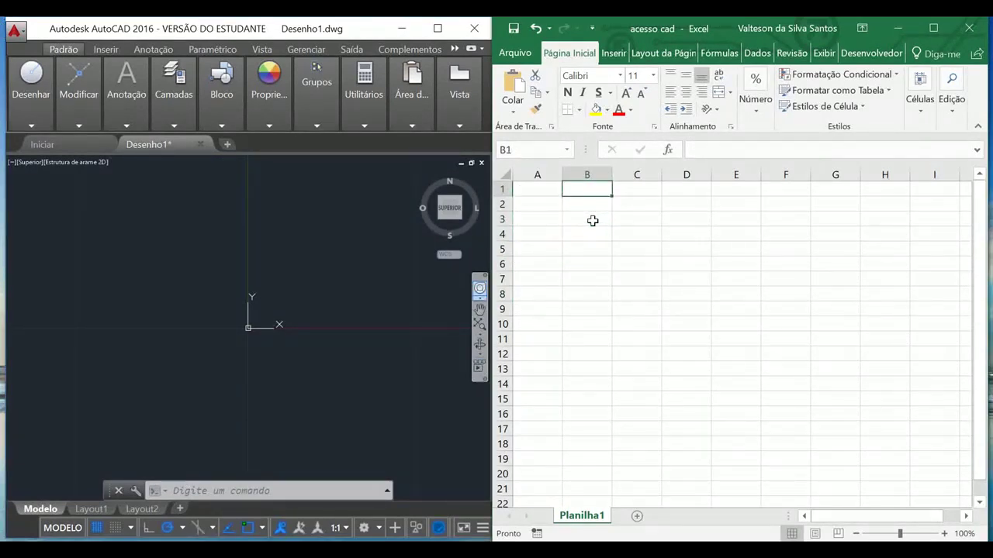
key("Left")
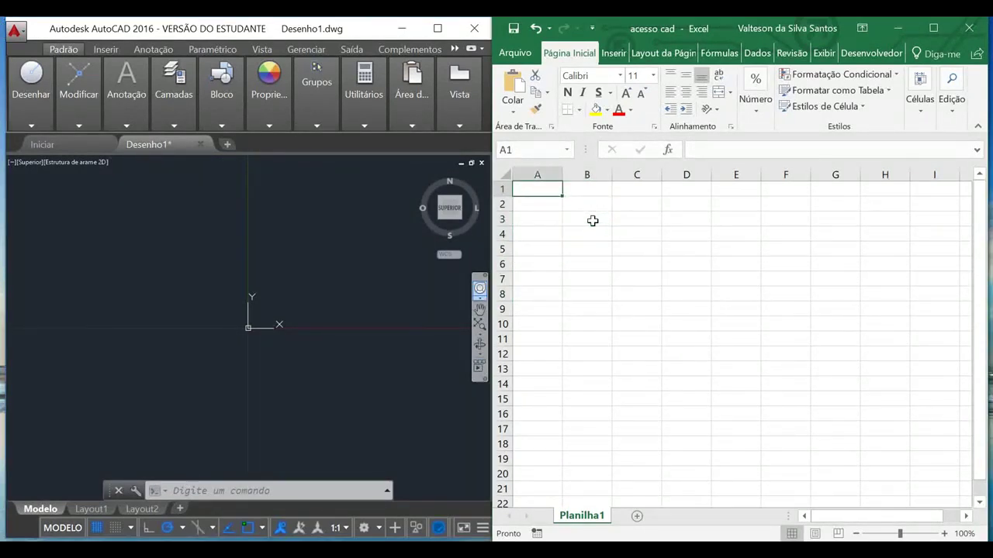
key("Down")
left_click(543, 188)
type("Ci")
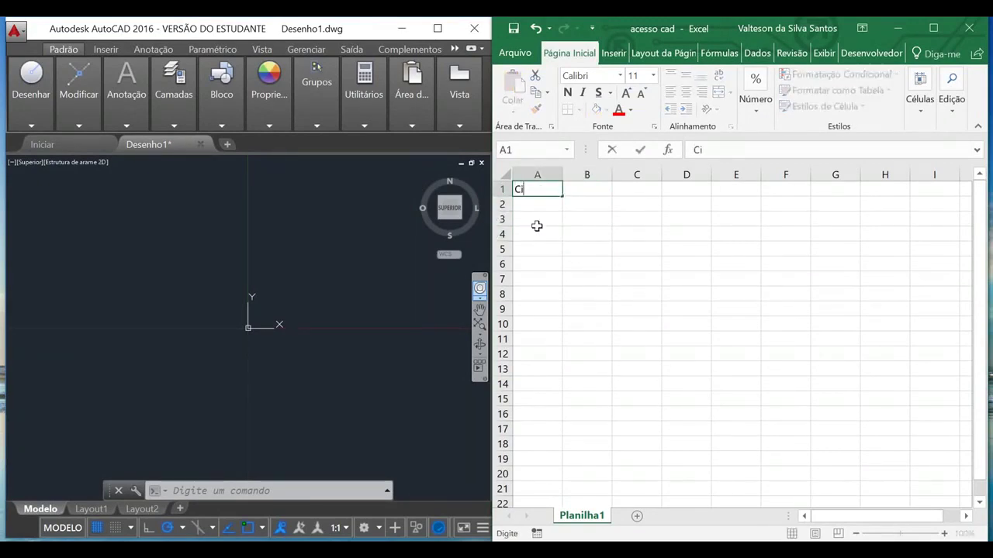
type("rculo")
left_click(537, 225)
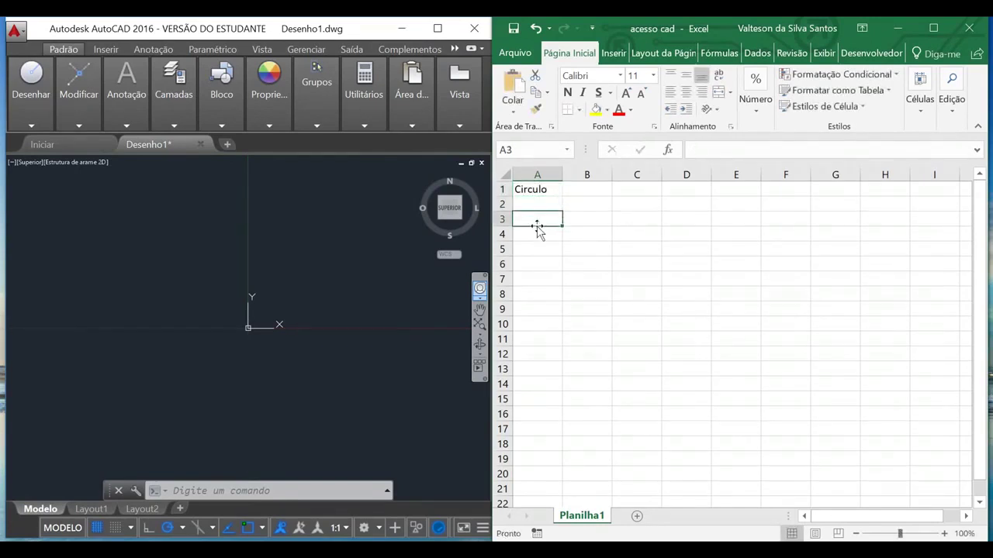
type("Raio")
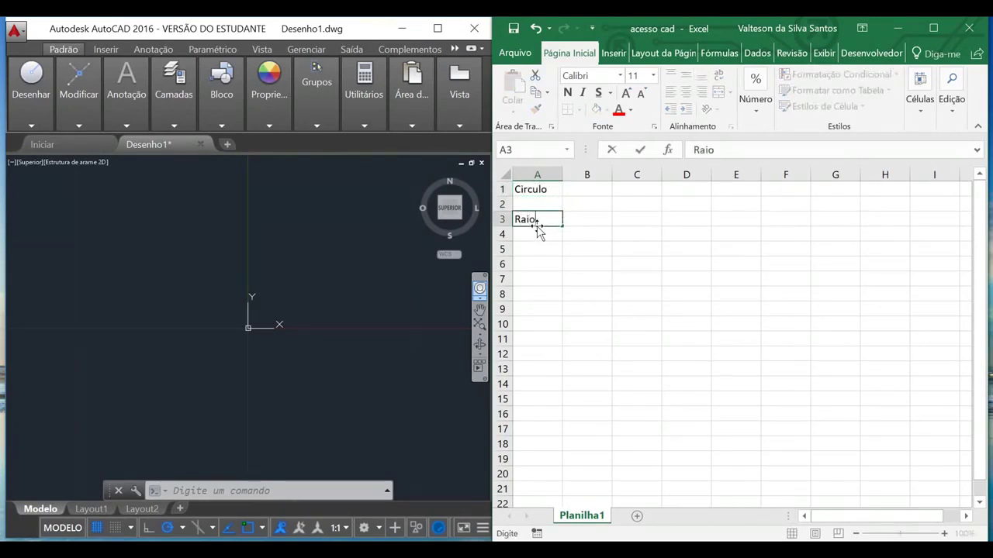
key("Return")
key("Return")
Add the labels 'Coordenadas', 'x', 'y' and 'z' in A5 through A8
type("Coor")
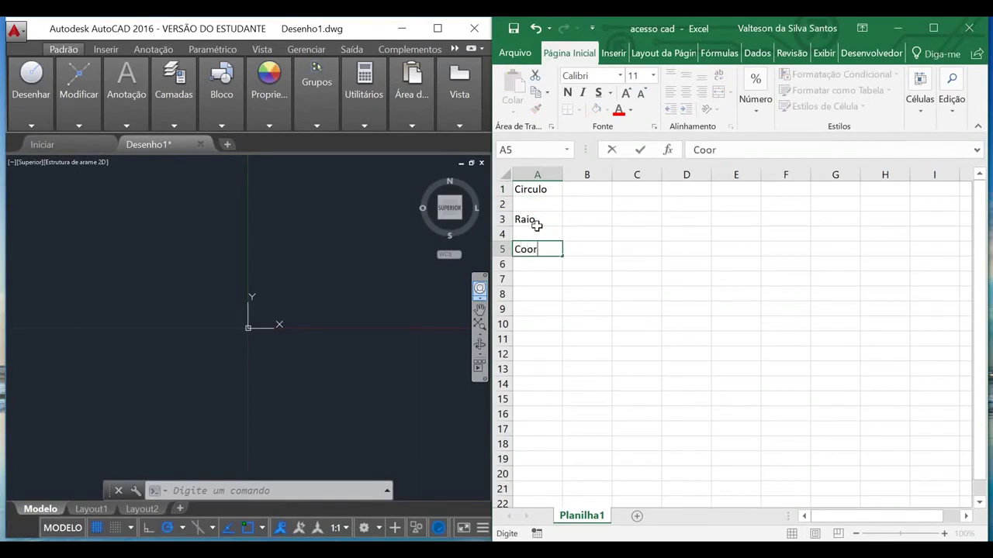
type("denadas")
key("Return")
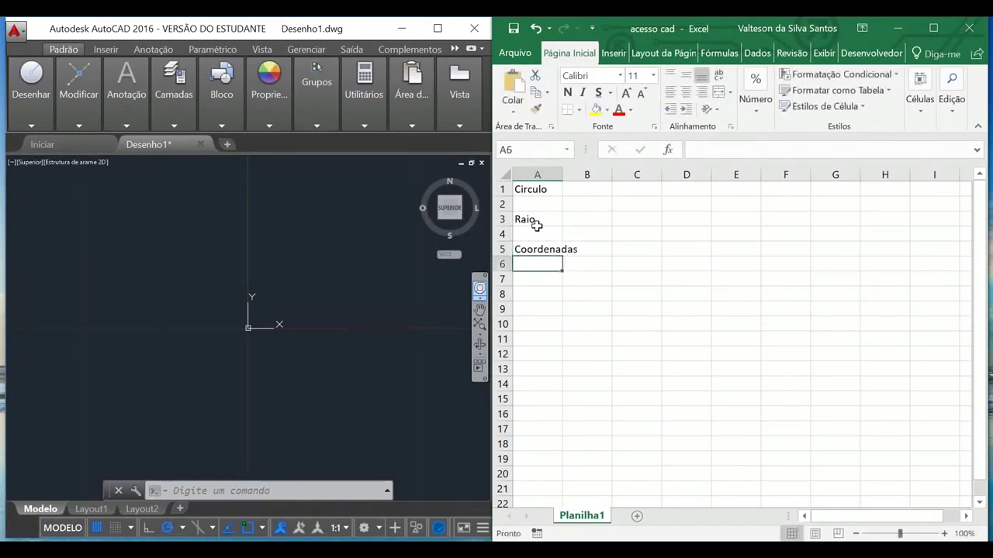
type("x")
key("Return")
type("y")
key("Return")
type("z")
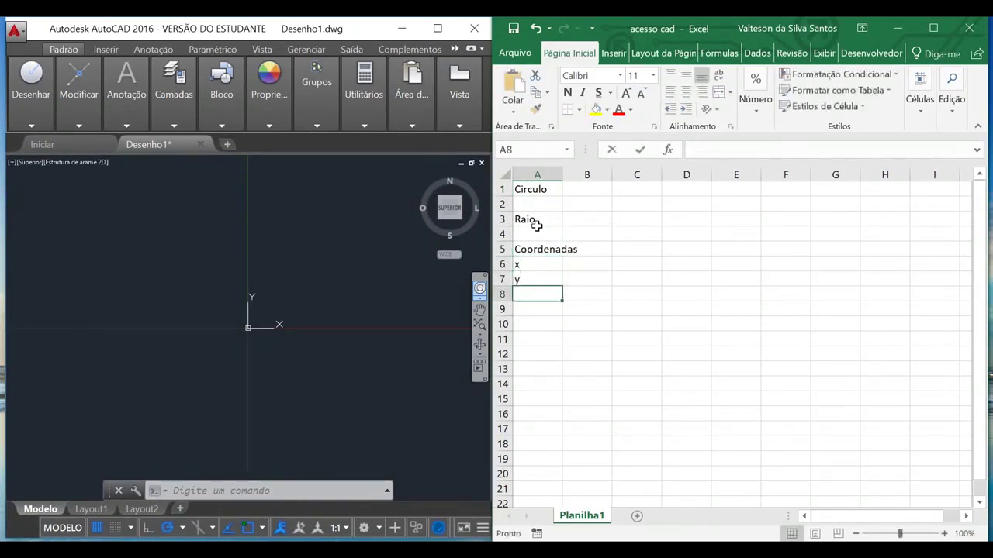
key("Return")
Enter 0 for the x, y and z coordinates in B6:B8
left_click(589, 264)
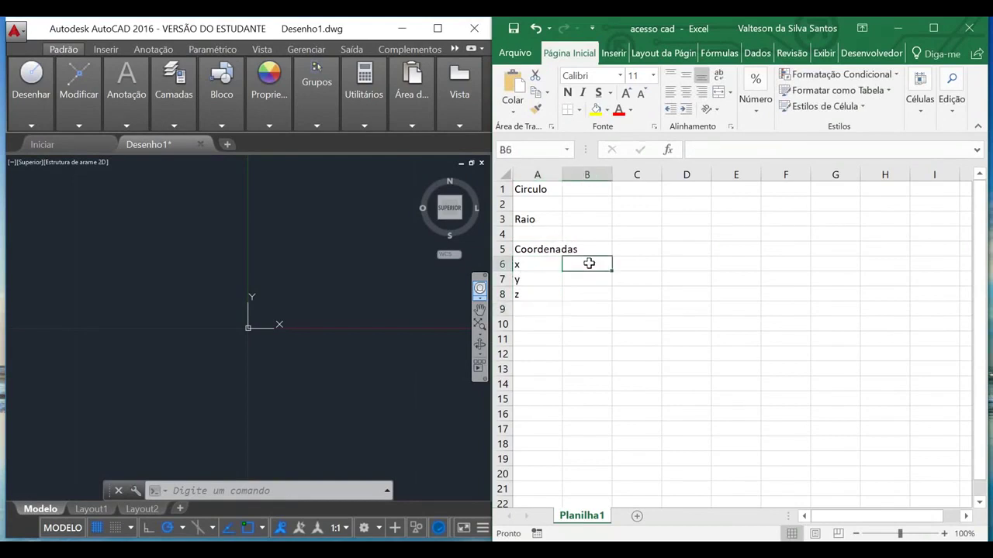
type("0")
key("Return")
type("0")
key("Return")
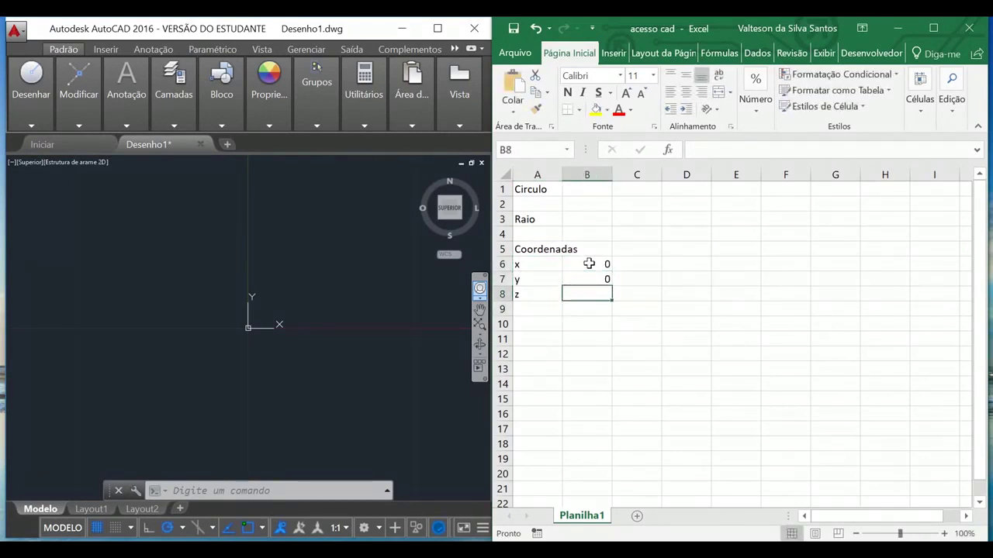
type("0")
key("Return")
Enter radius 10 in cell B3
left_click(569, 219)
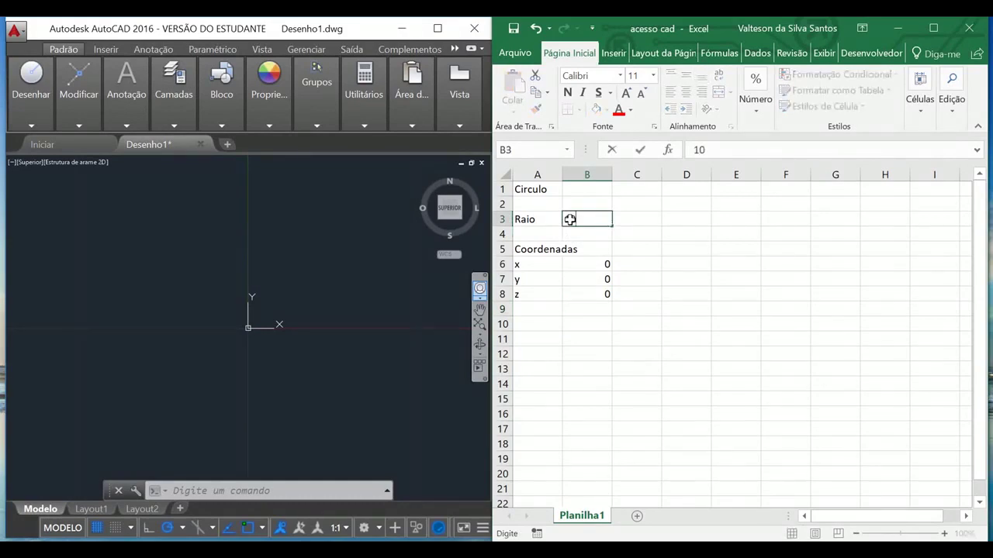
type("10")
key("Return")
left_click(585, 190)
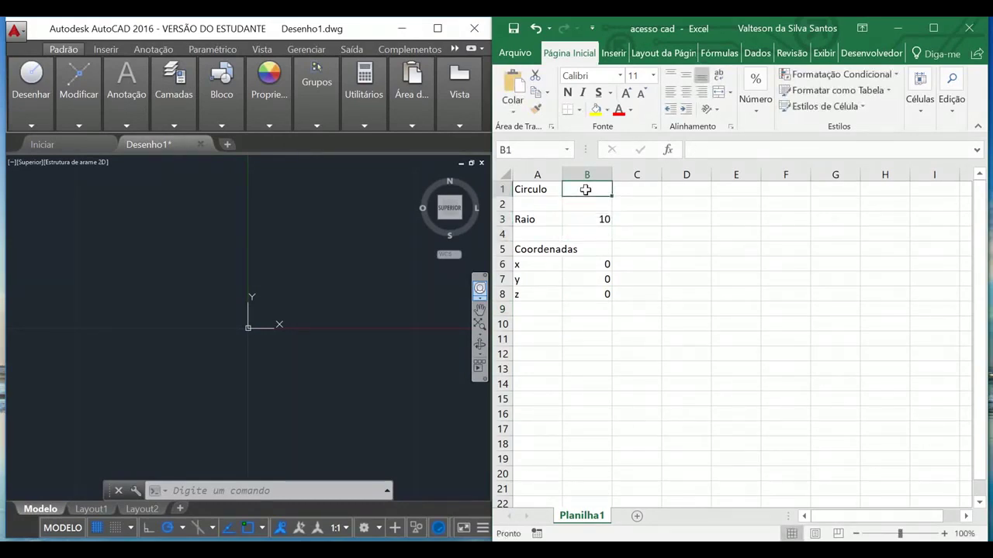
left_click(581, 233)
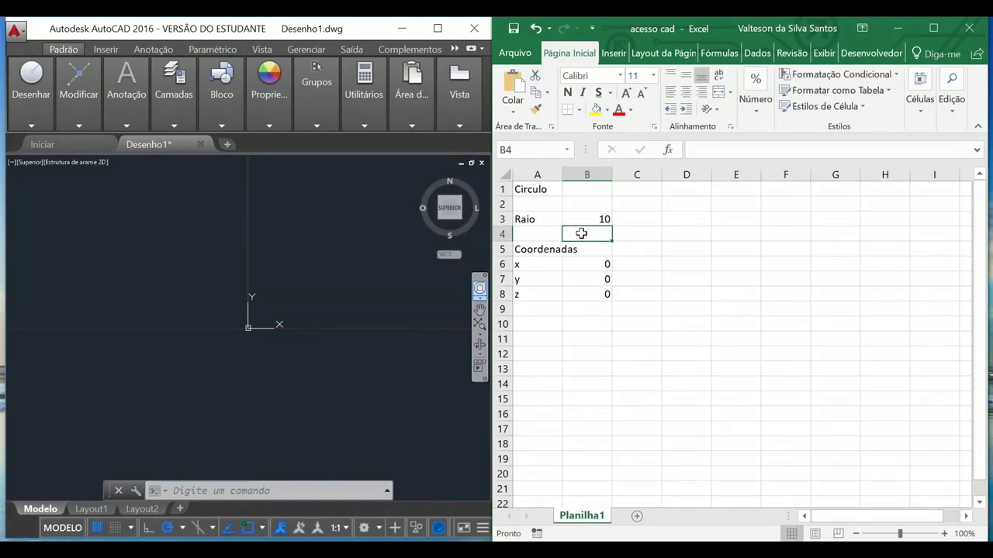
Write the note 'Alt +F11' in D3 and open the Visual Basic editor
left_click(703, 222)
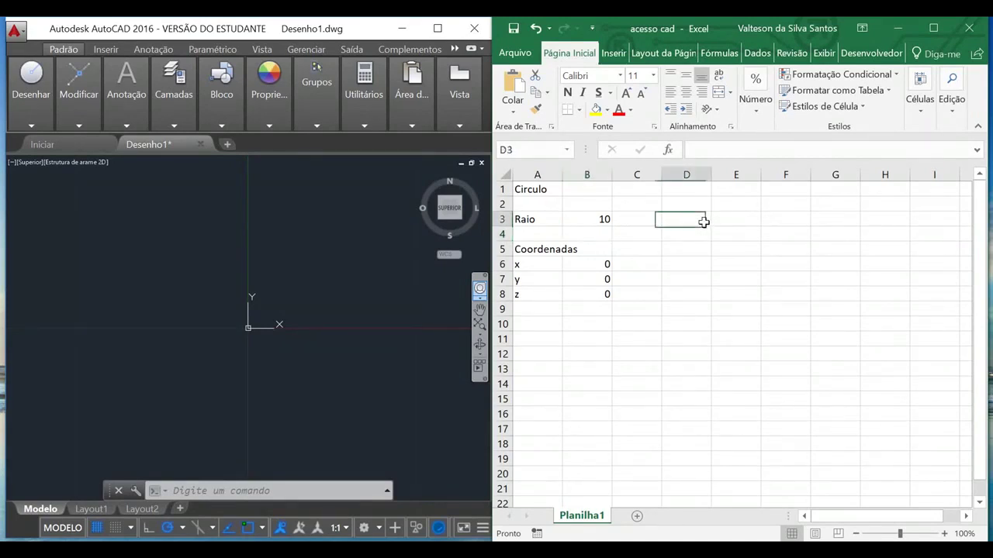
type("Al")
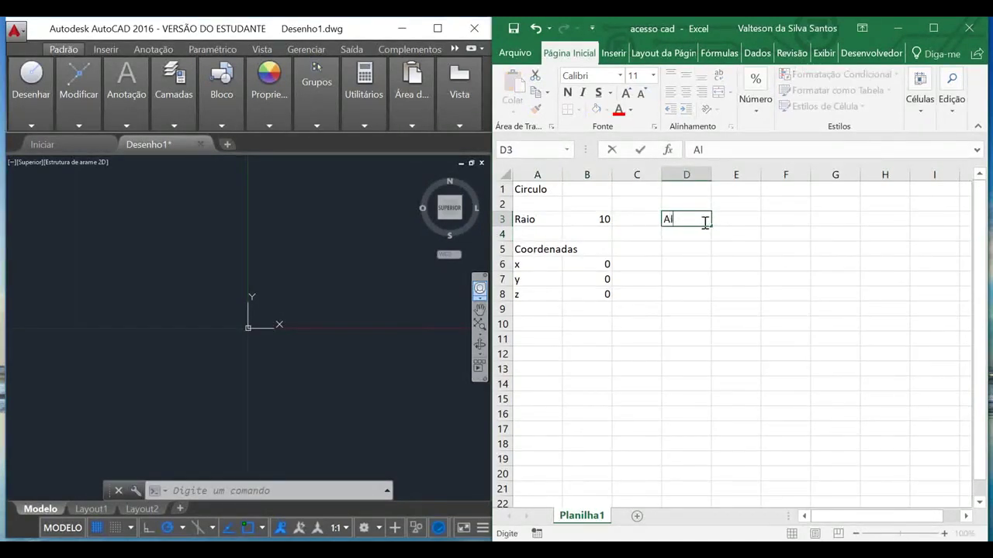
type("t +F")
type("11")
key("Return")
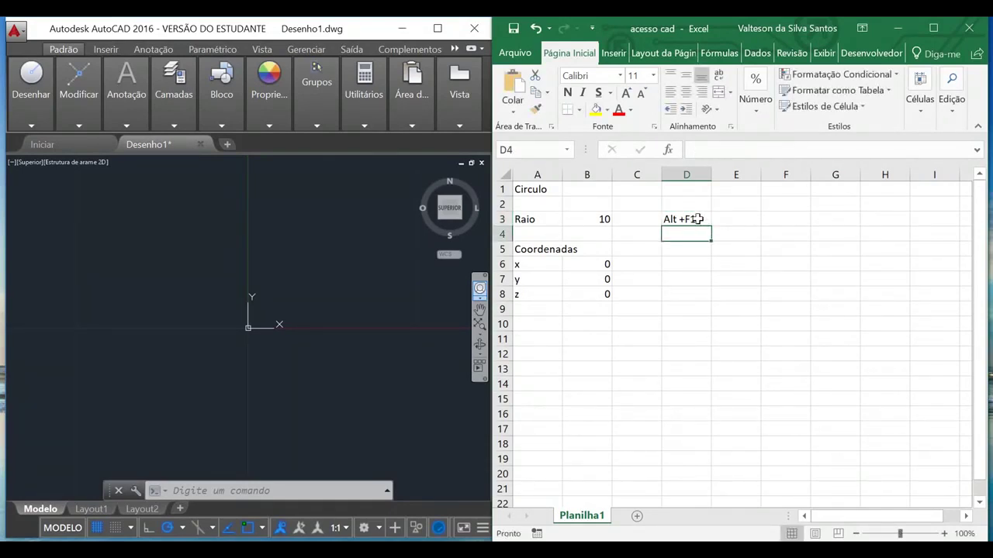
left_click(702, 221)
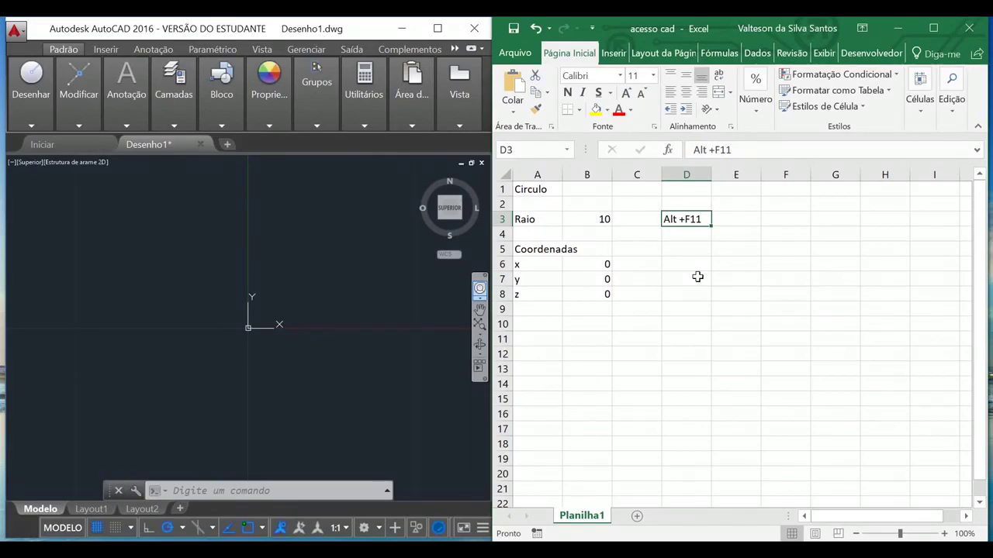
key("alt+F11")
Declare 'sub conectar()' in Planilha1's code window, leaving blank lines inside the procedure
key("Return")
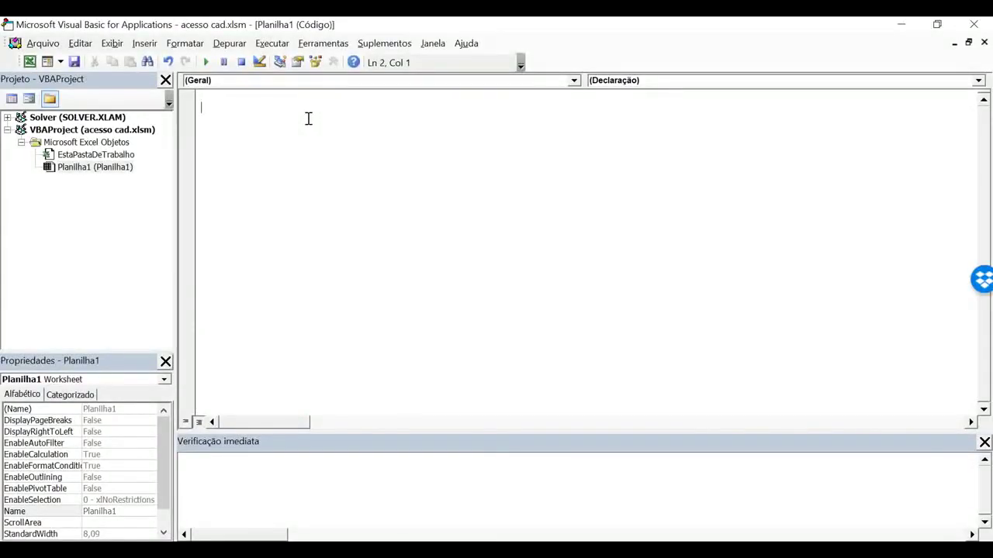
key("alt+Tab")
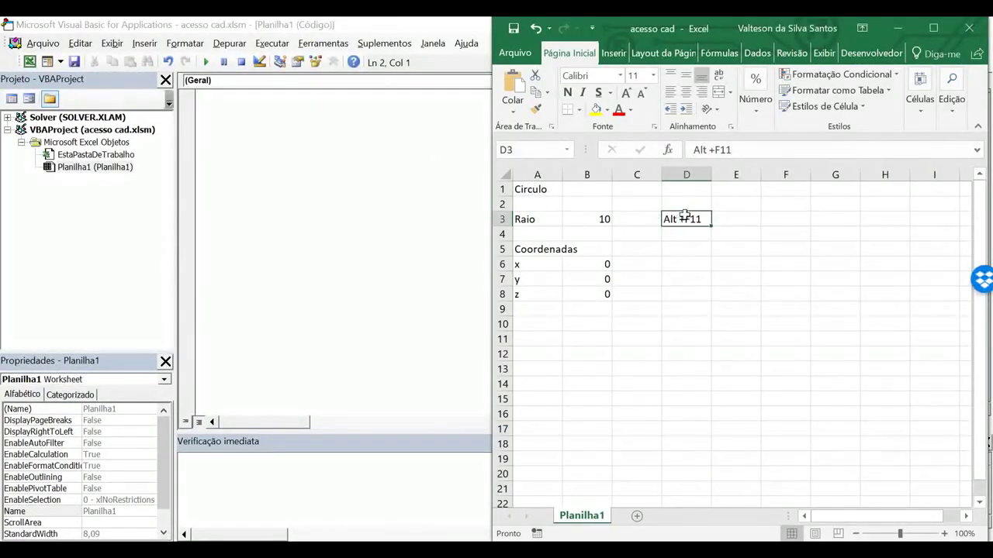
left_click(687, 204)
left_click(295, 112)
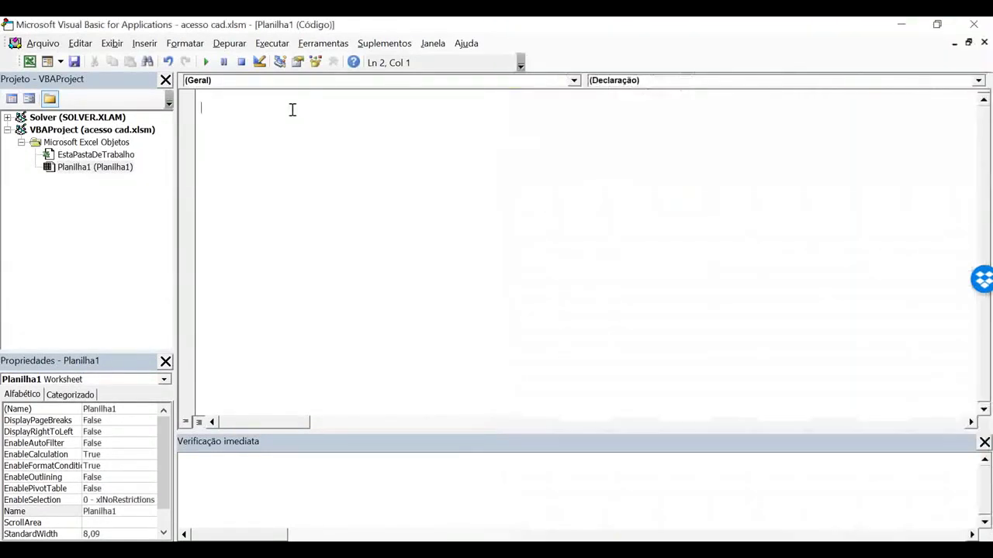
key("BackSpace")
key("alt+Tab")
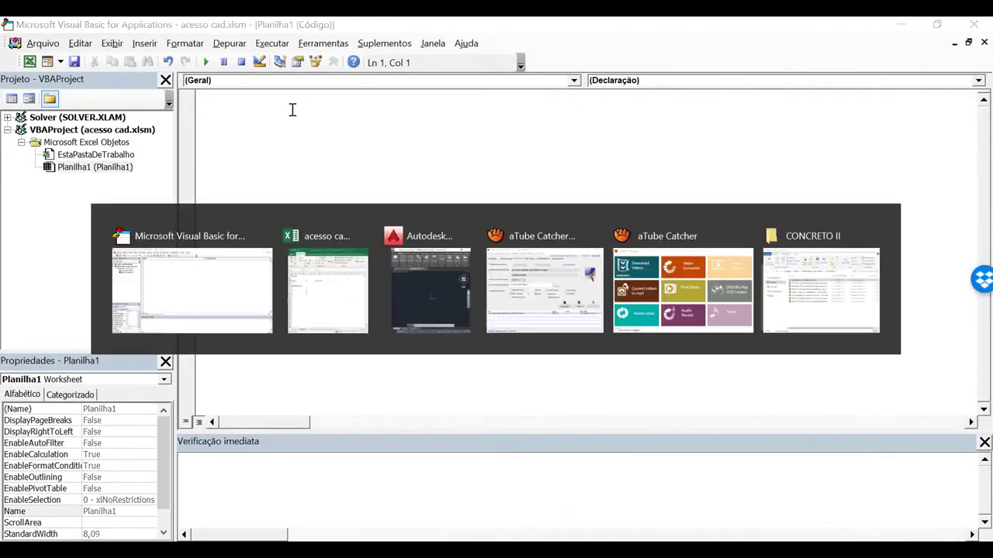
key("alt+F11")
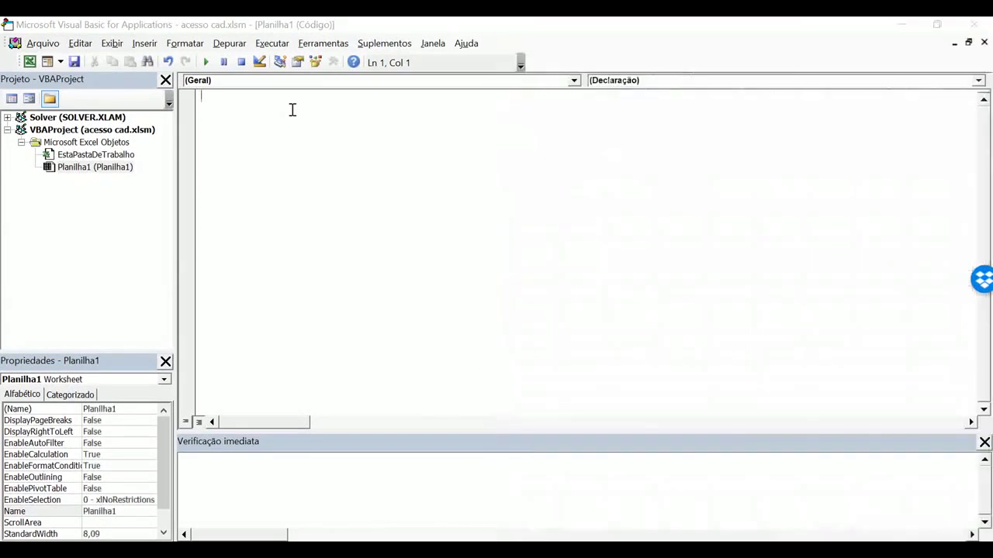
type("sub ")
type("conectar")
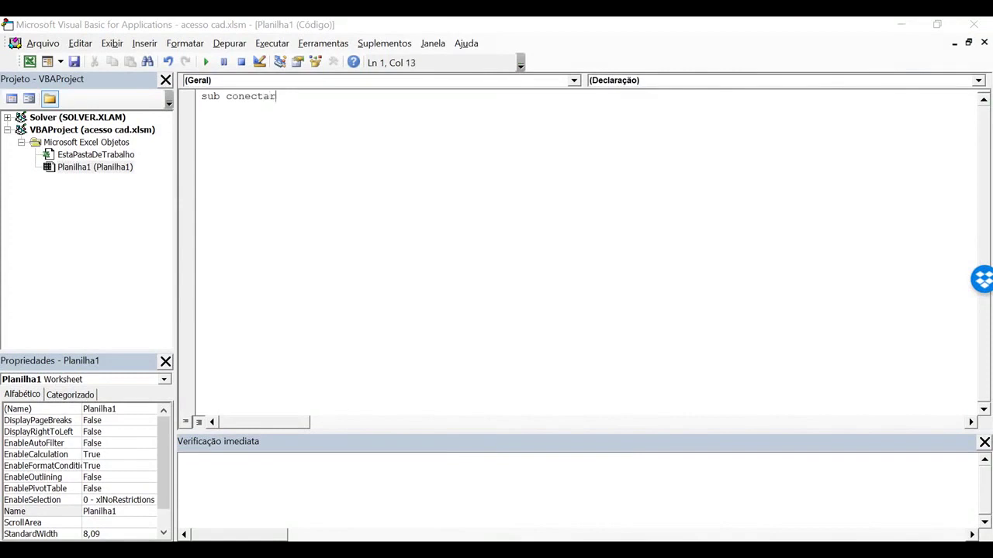
type("()")
key("Return")
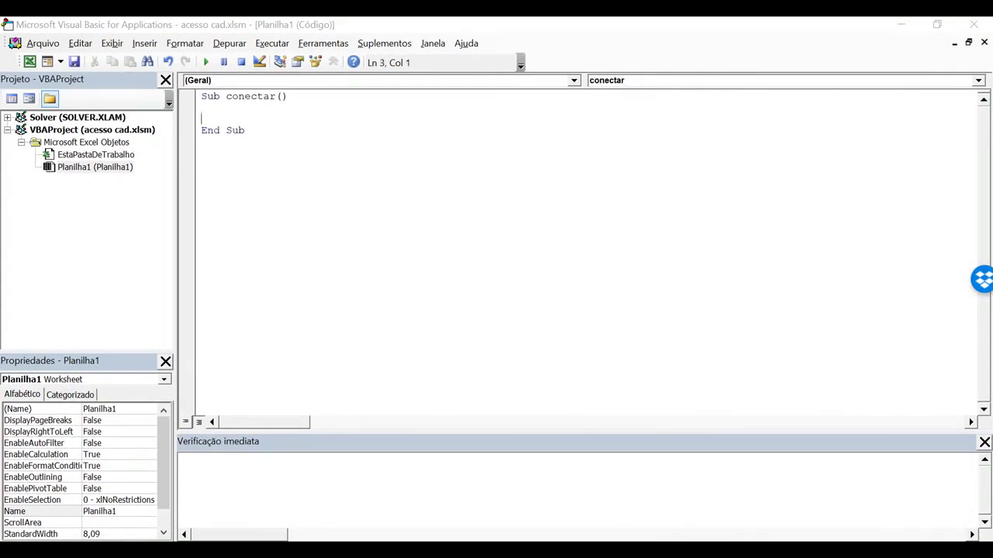
key("Return")
key("Up")
Add the AutoCAD 2016 Type Library to the project references via Tools > References
left_click(318, 45)
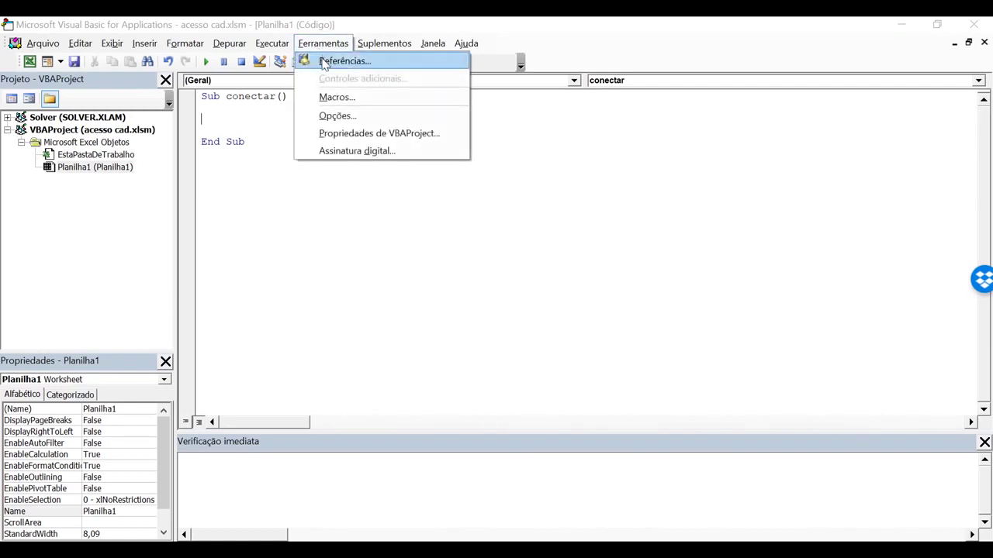
left_click(324, 62)
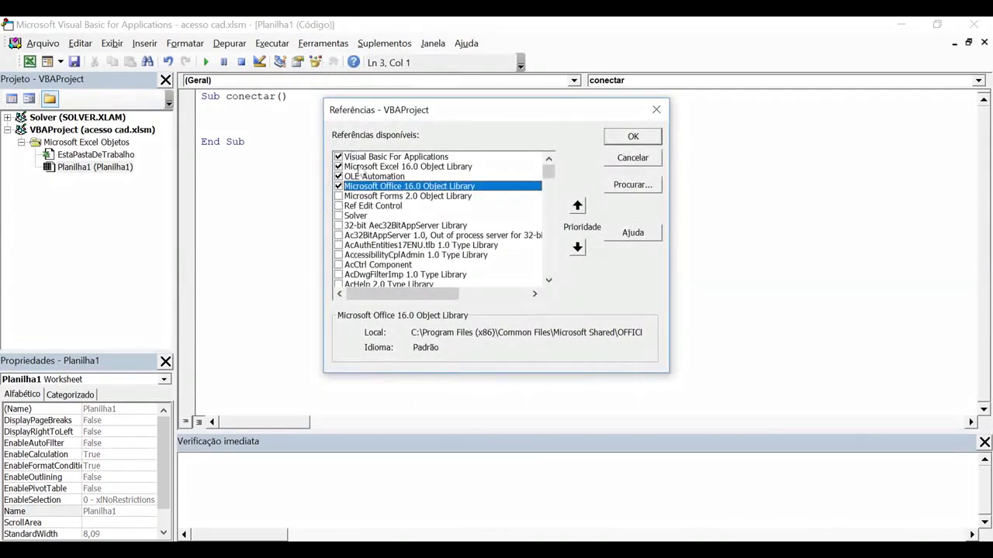
scroll(544, 215, "down", 4)
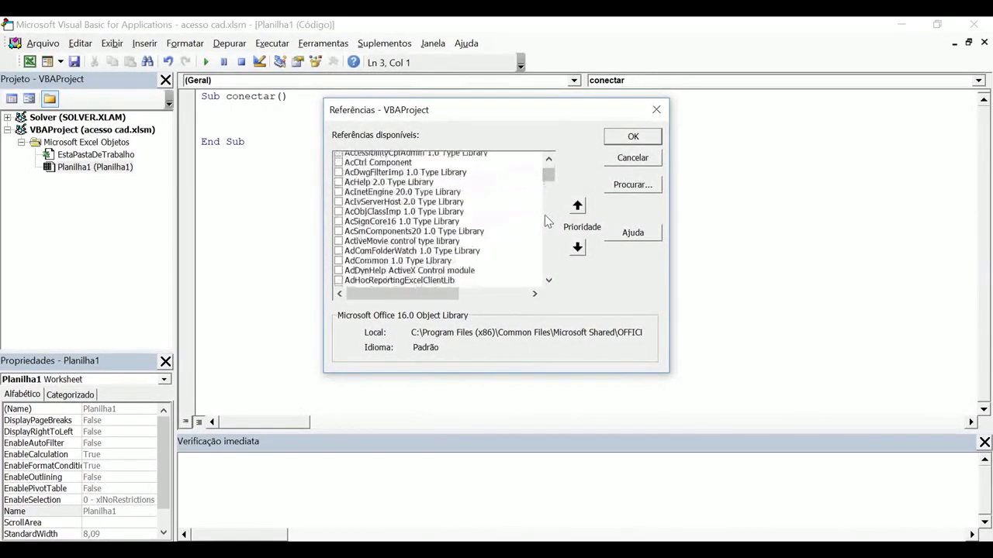
scroll(545, 214, "down", 2)
scroll(544, 215, "down", 3)
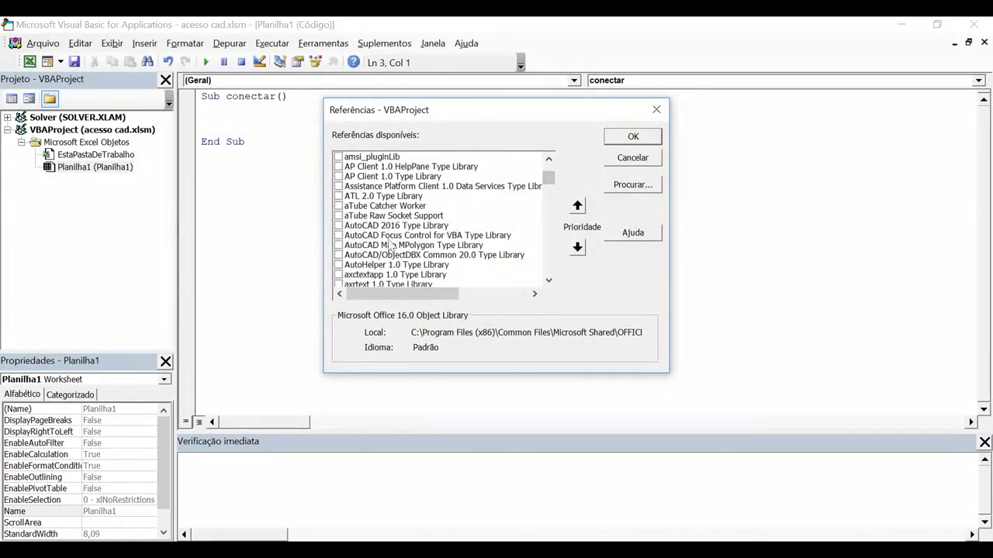
left_click(338, 225)
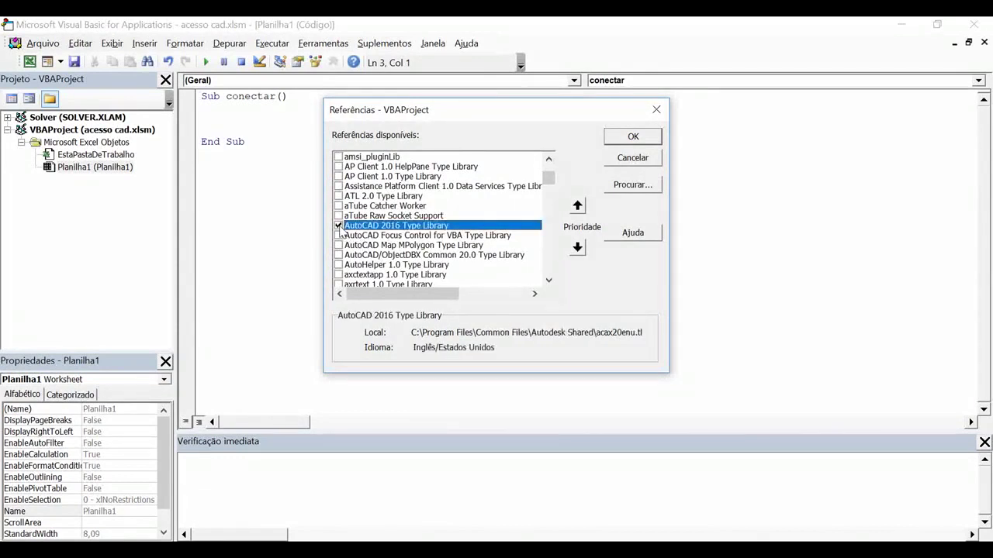
left_click(616, 138)
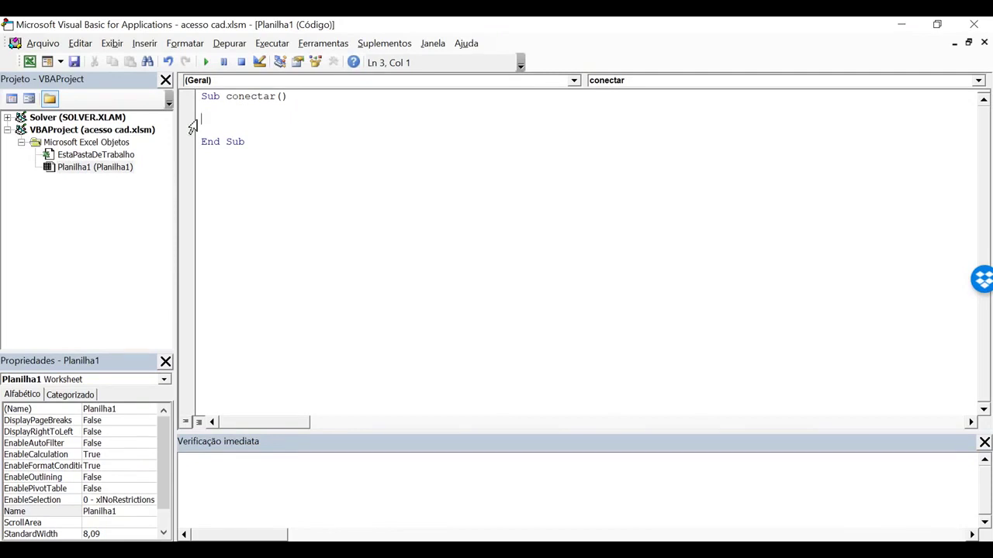
Declare myapp As Object, mydwg As AcadDocument and circ As AcadCircle
type("dim ")
type("mya")
type("pp")
type(" as objec")
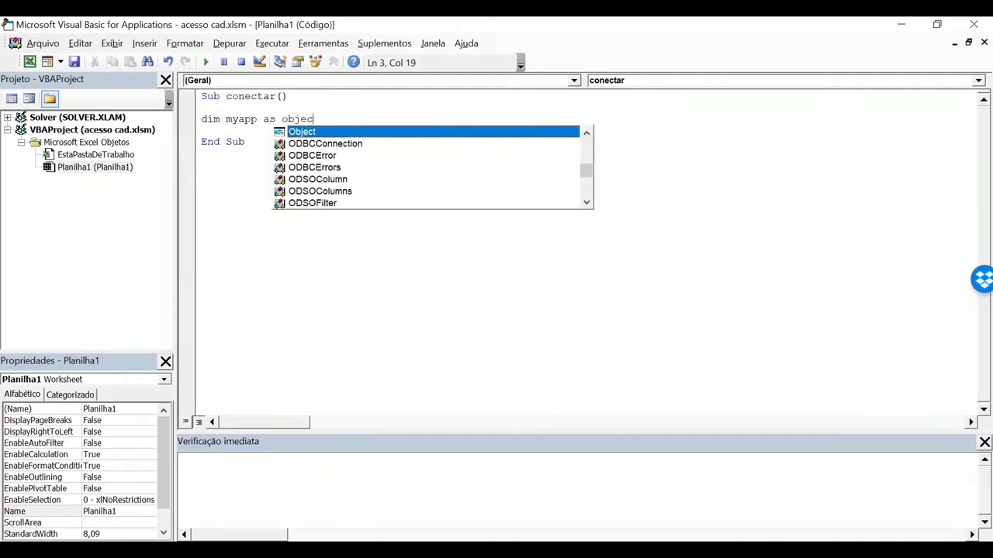
type("t")
key("Return")
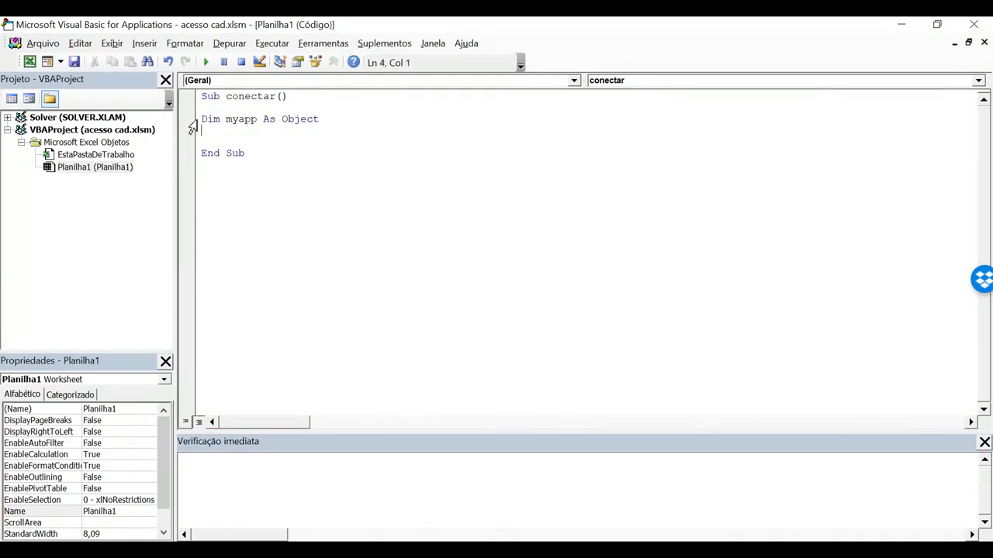
type("dim ")
type("my")
type("dwg")
type(" as ")
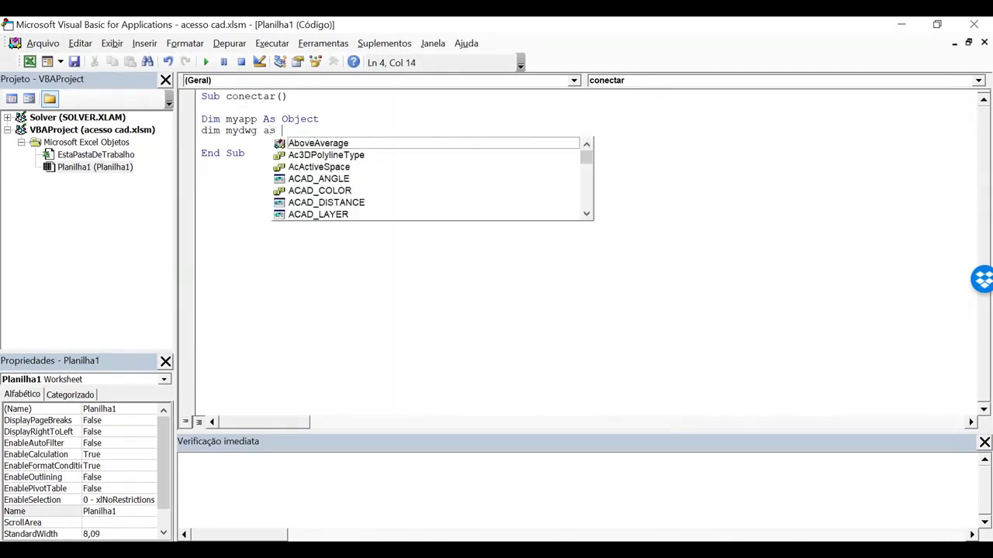
type("acc")
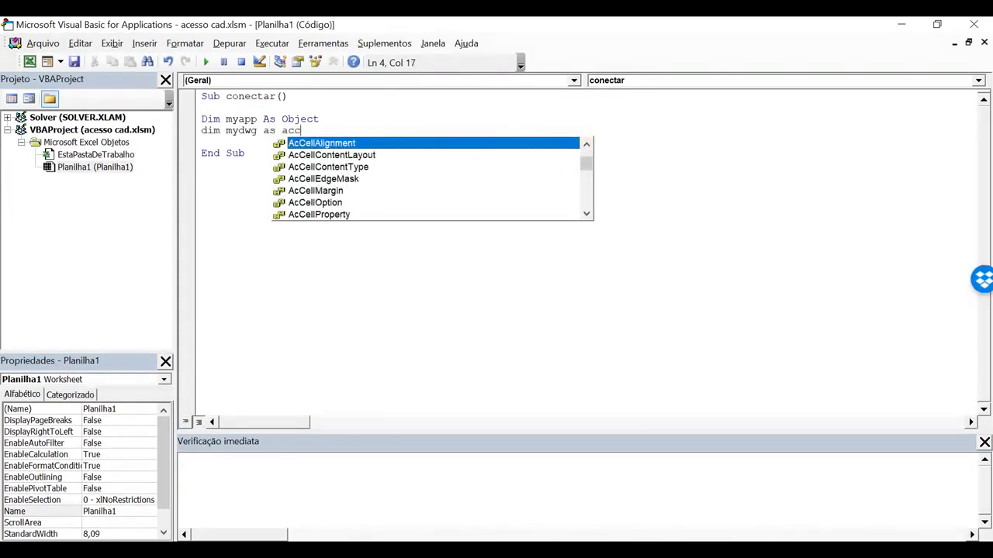
key("BackSpace")
type("ad")
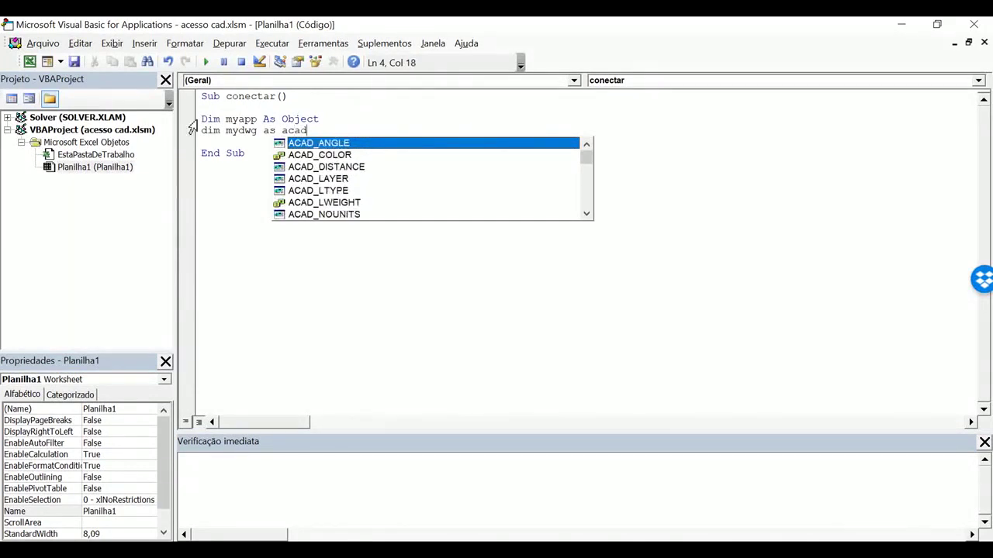
type("do")
key("Return")
type("dim ")
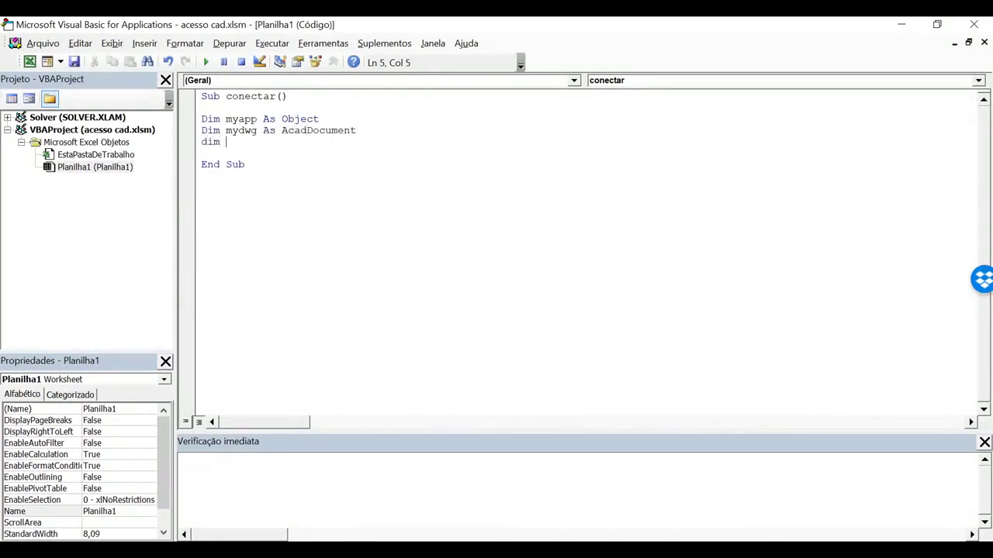
type("cic")
key("BackSpace")
type("rc ")
type("as ac")
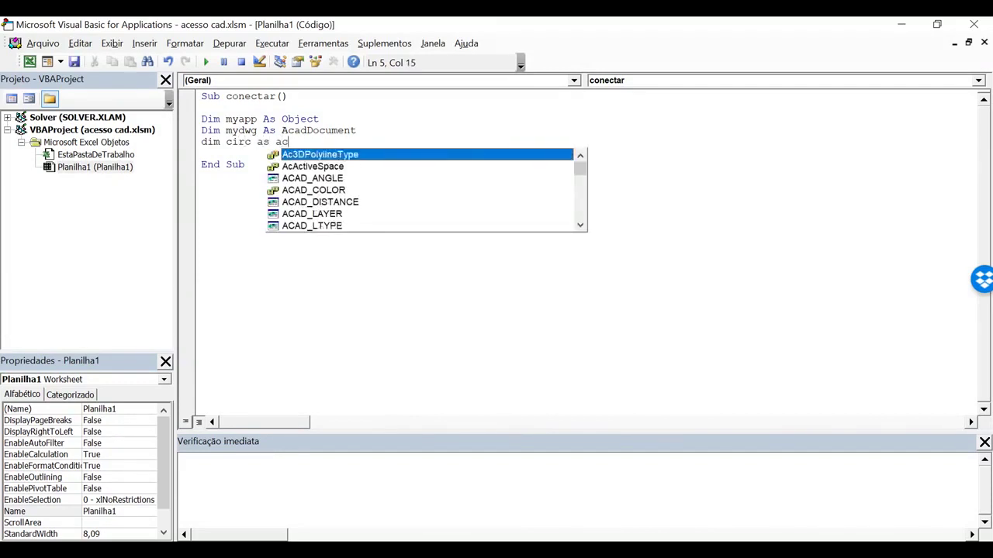
type("adci")
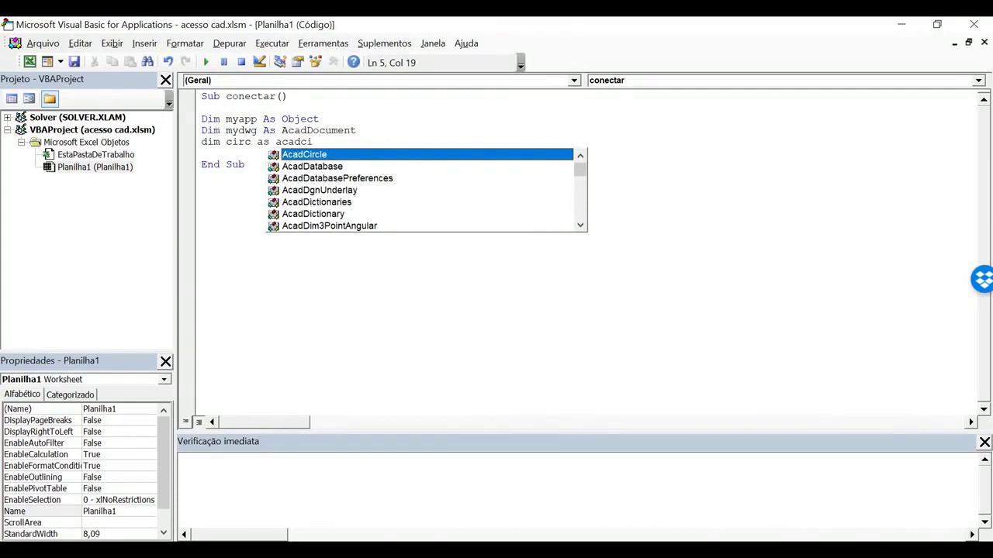
key("Tab")
key("Return")
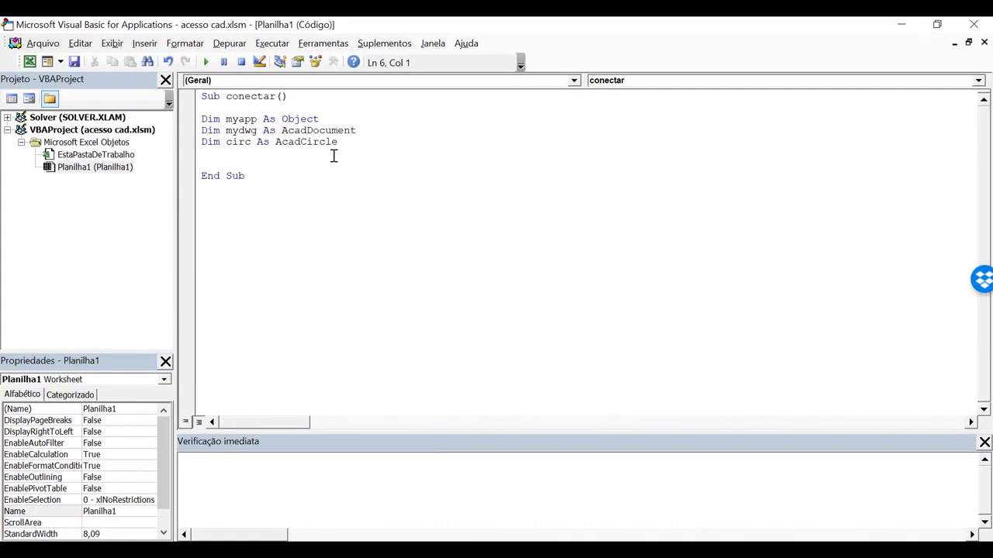
Declare center(0 To 2) As Double and radius As Double
type("dim ")
type("center")
type("(0")
type(" to ")
type("2)")
key("shift+Right")
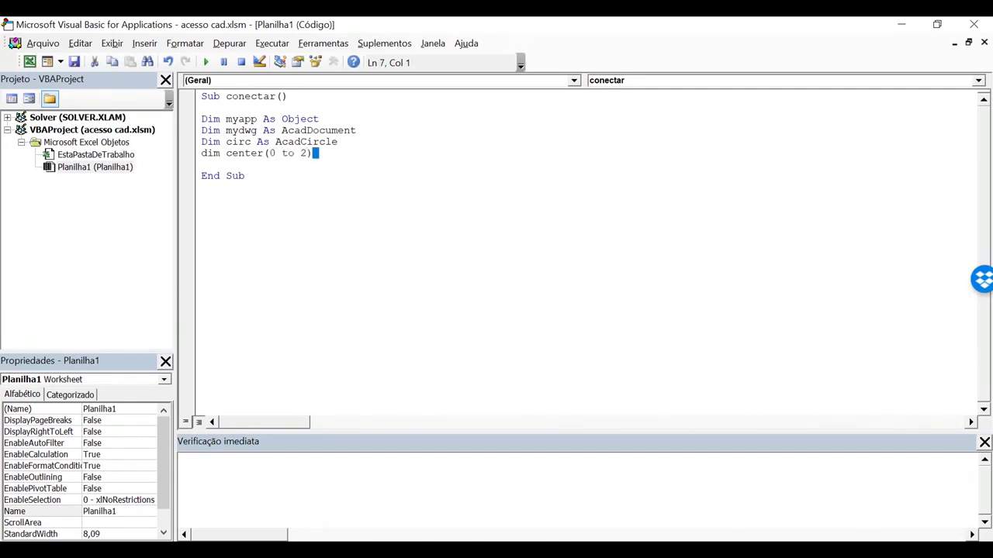
type(" as ")
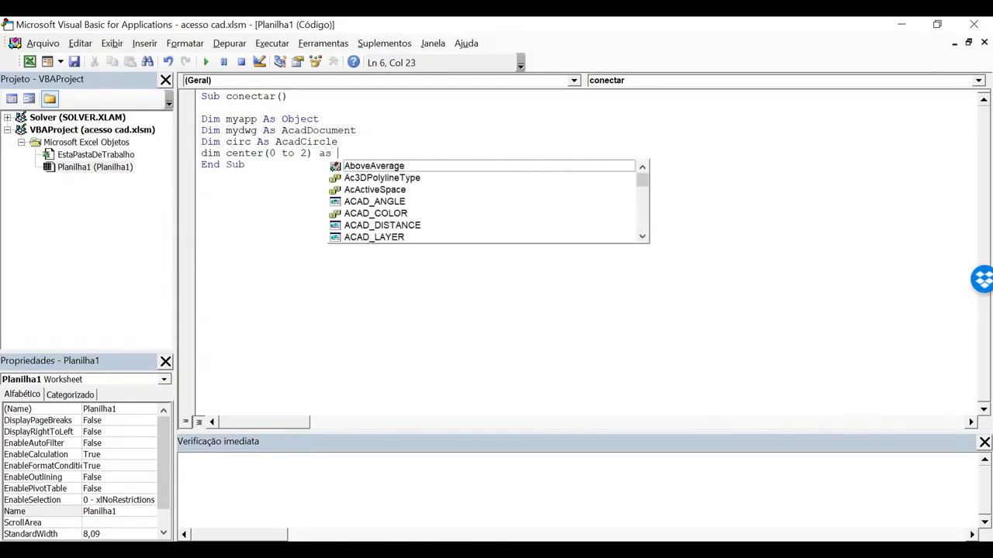
type("doubl")
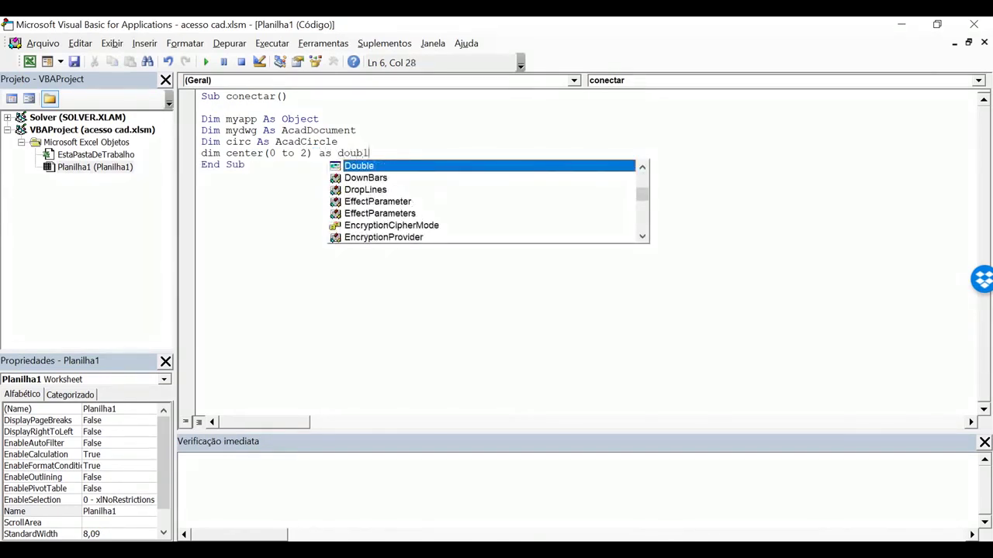
type("e")
key("Return")
type("d")
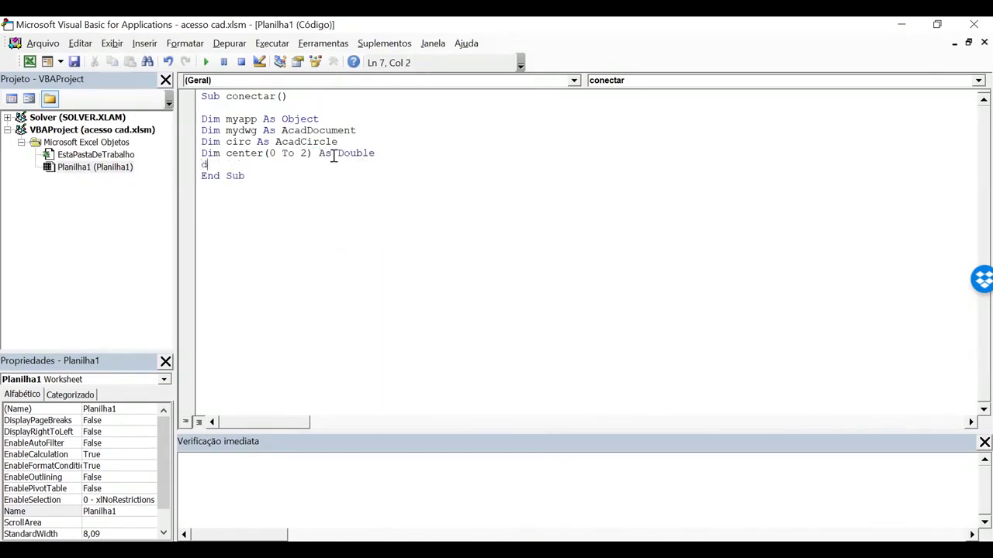
type("im ra")
type("dius")
type(" as ")
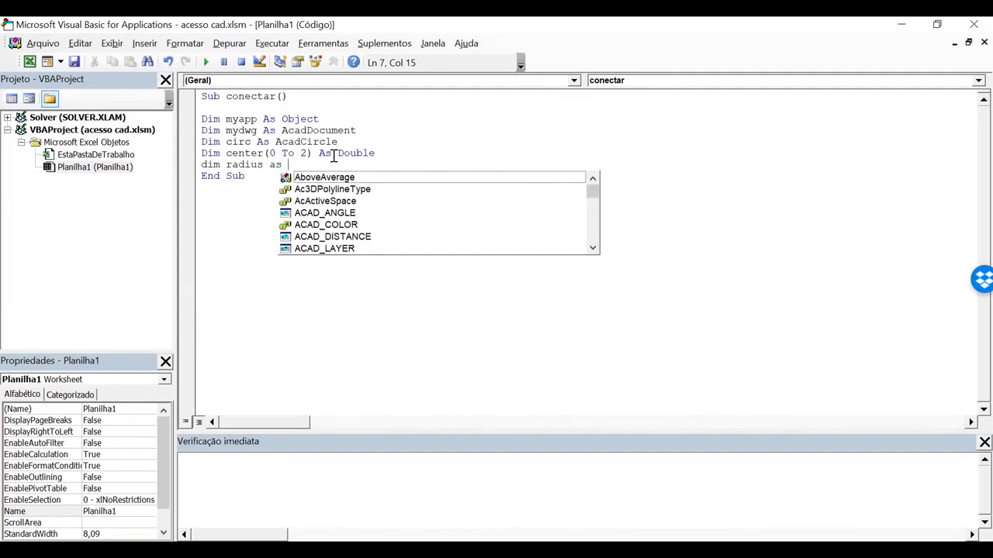
type("dou")
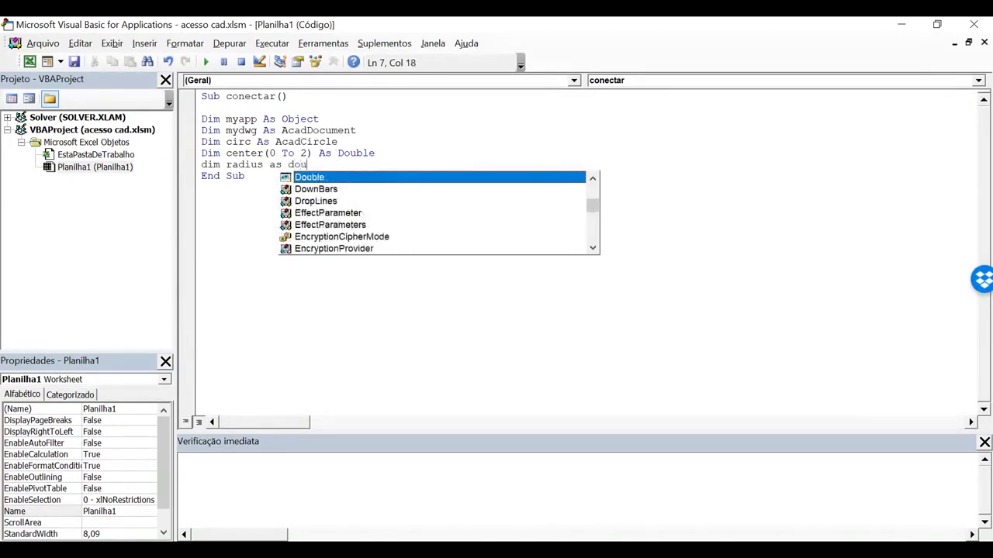
type("ble")
key("Return")
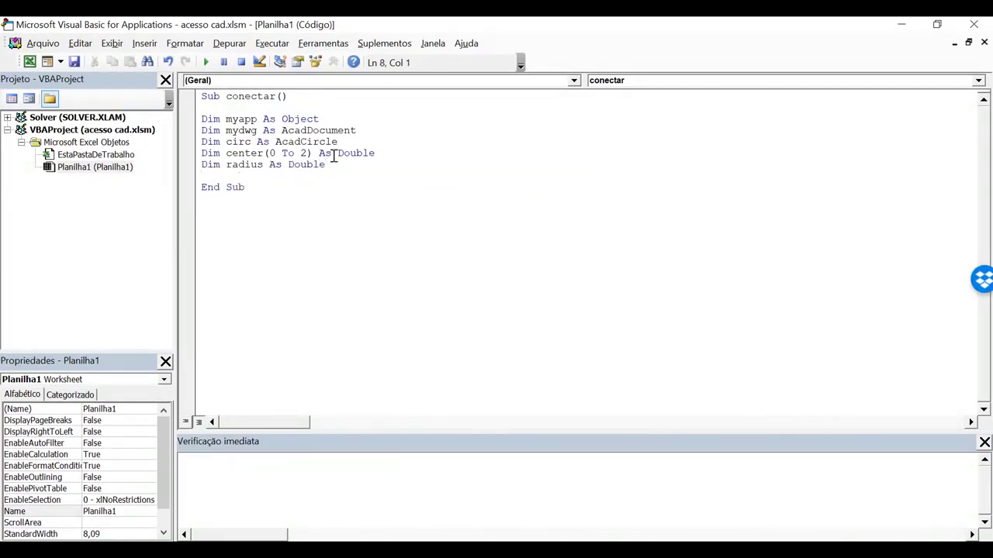
key("Return")
Get the running AutoCAD via GetObject, add the ERRORHANDLER label, and clear errors if any occurred
type("set")
type(" m")
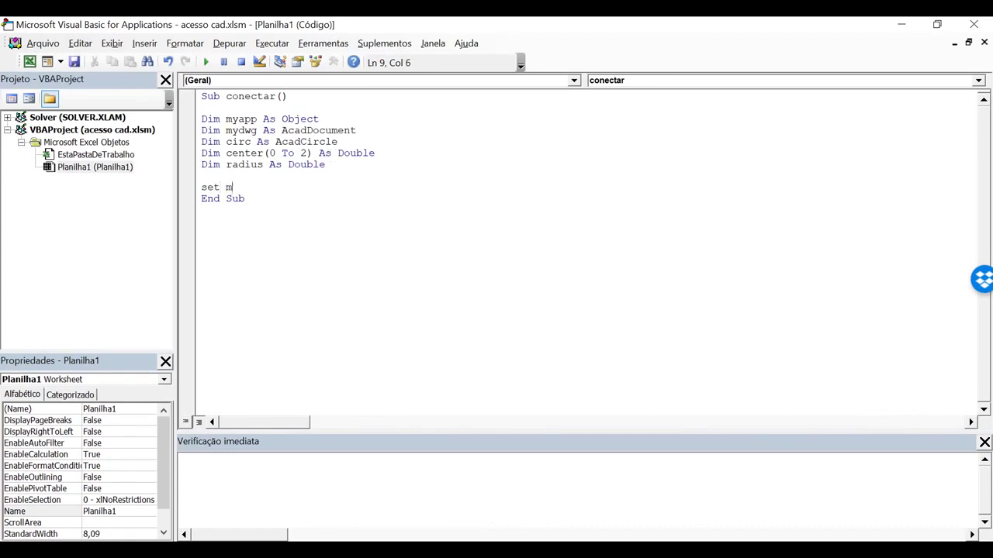
type("yapp")
type(" =")
type(" GetObject(, \"Autocad.application\")")
key("Return")
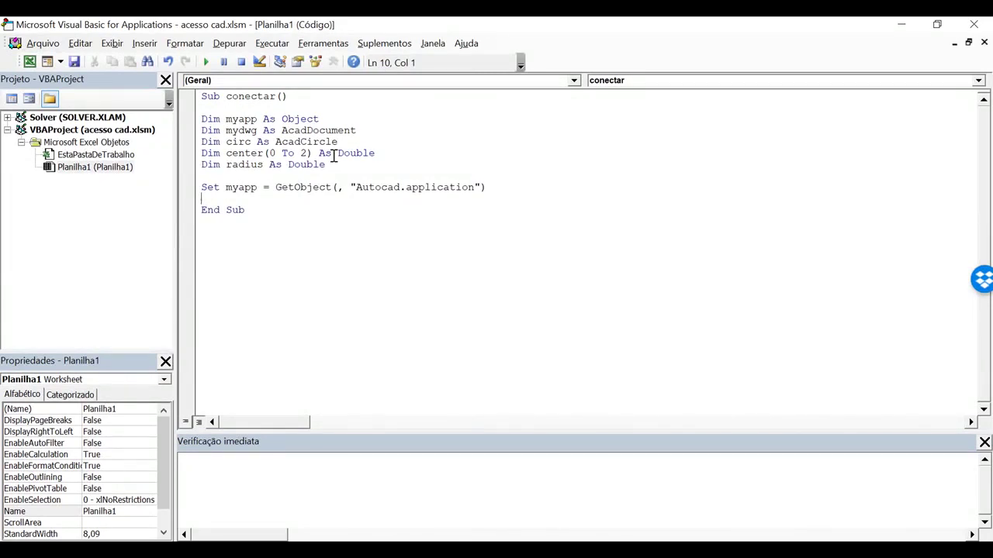
type("ER")
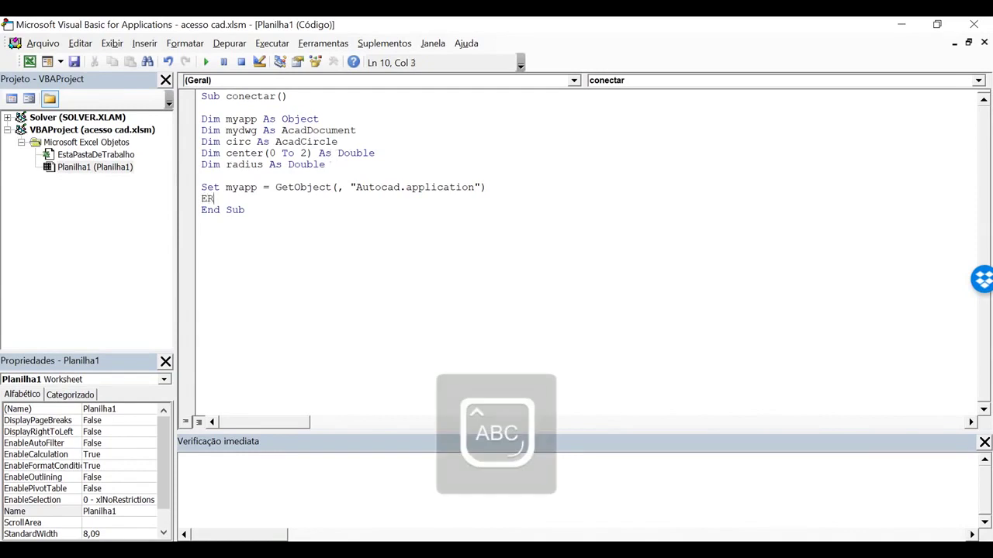
type("RORHANDLER:")
key("Return")
type("If Err.Description <> \"\" Then")
key("Return")
type("E")
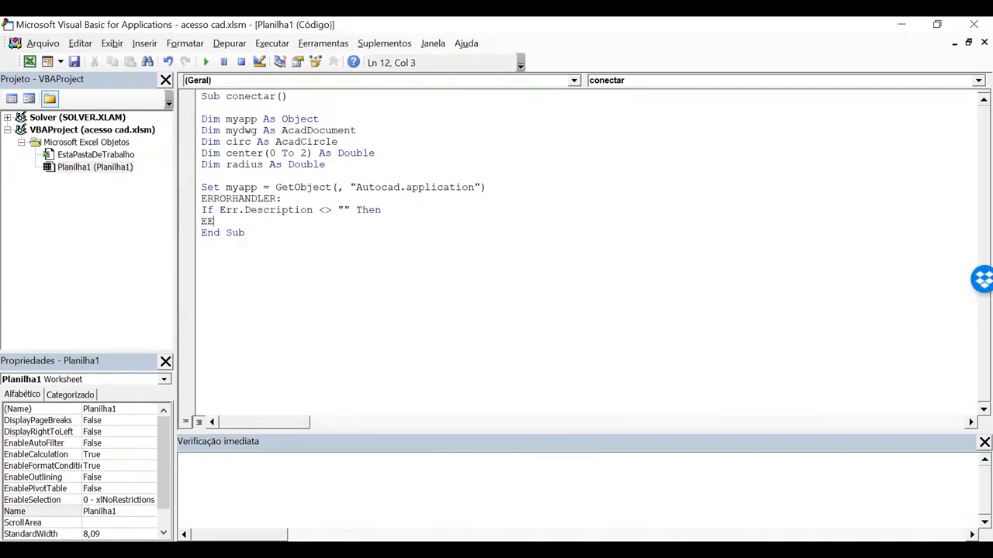
type("RR")
type(".CLEAR")
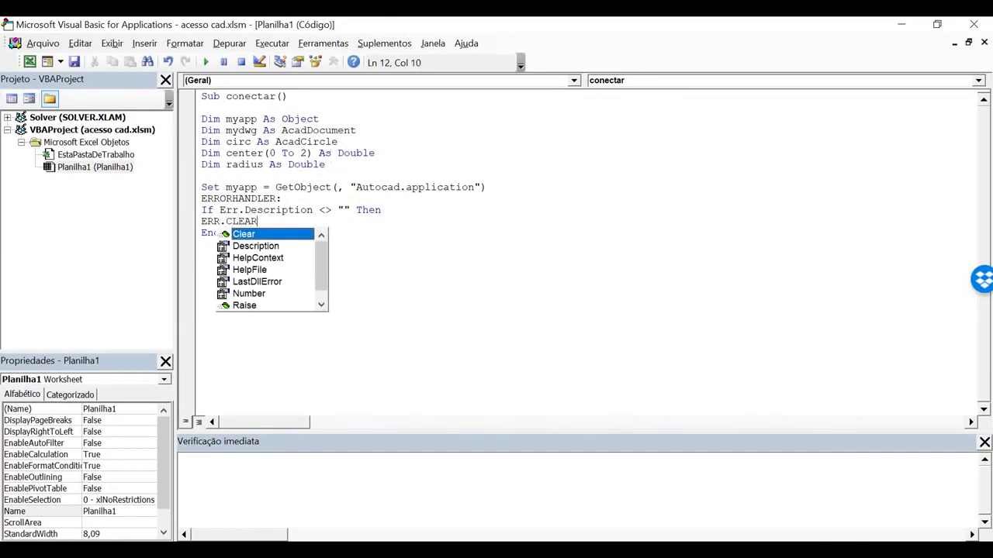
key("Return")
key("Return")
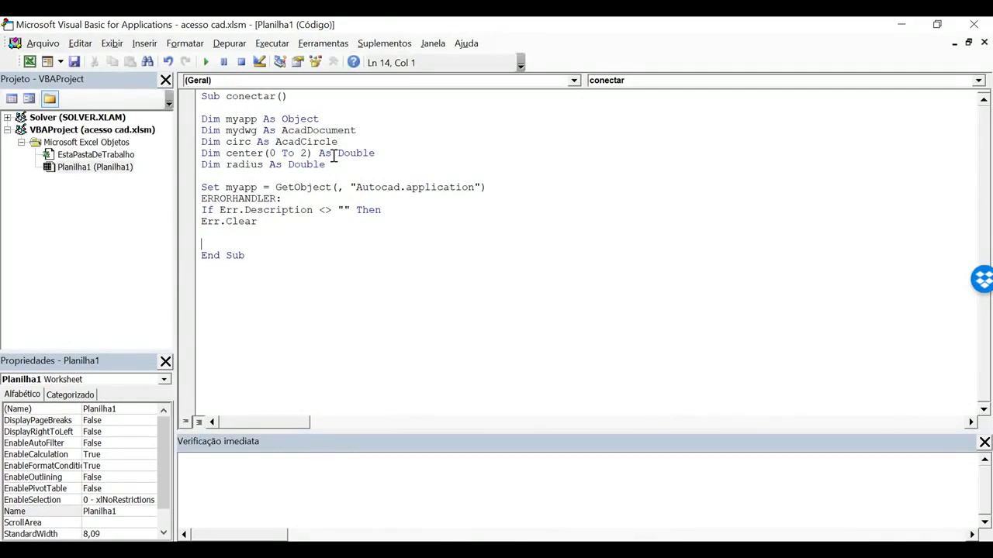
Create AutoCAD with CreateObject inside the If, close it with End If, and set myapp.Visible = True
type("se")
type("t myapp = CreateObject(\"Autocad.application\")")
key("Return")
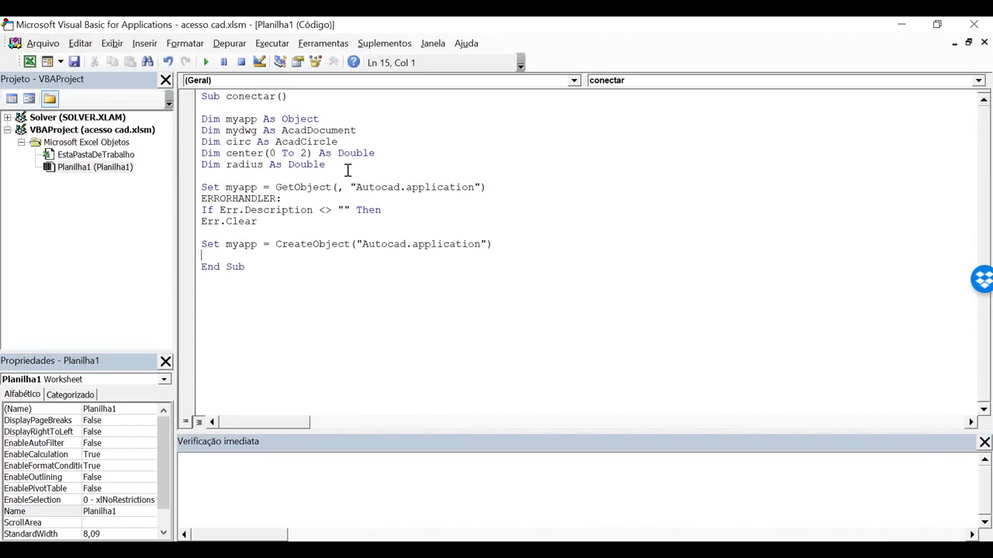
type("end i")
type("f")
left_click(339, 196)
left_click(309, 228)
left_click(283, 259)
key("Return")
key("Return")
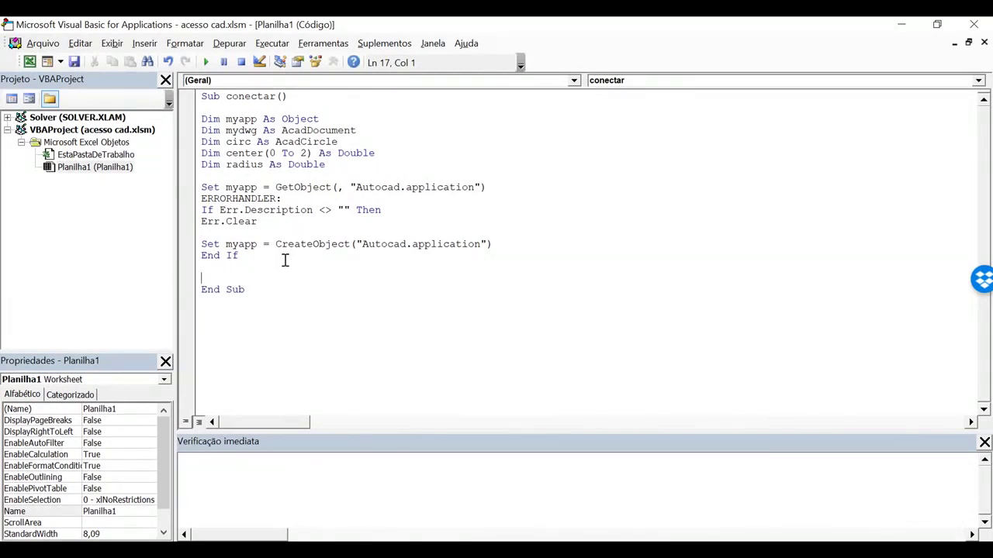
type("myapp")
type(".")
type("visible")
type(" = true")
key("Return")
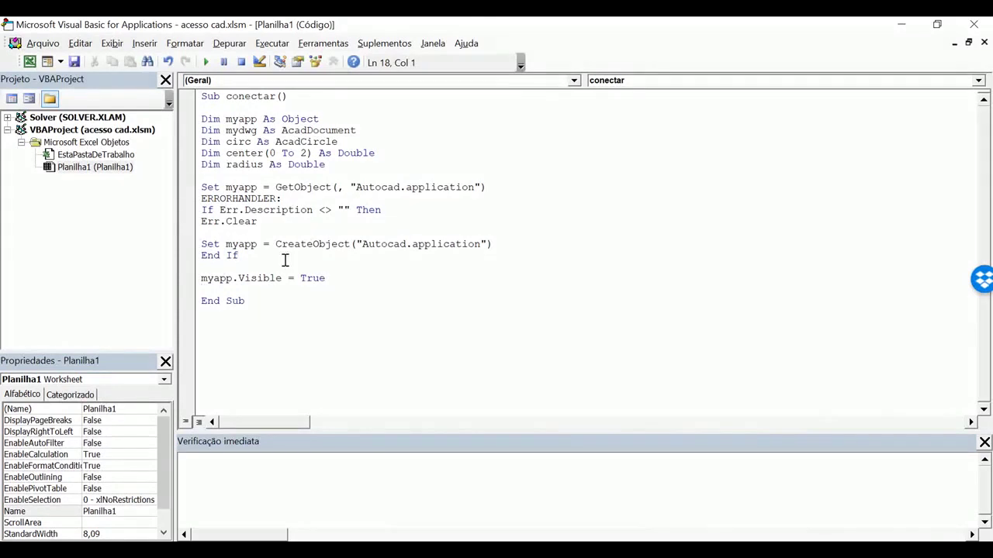
key("Return")
Write center(0) = Range("B6").Value after checking cell B6 in the workbook
type("center")
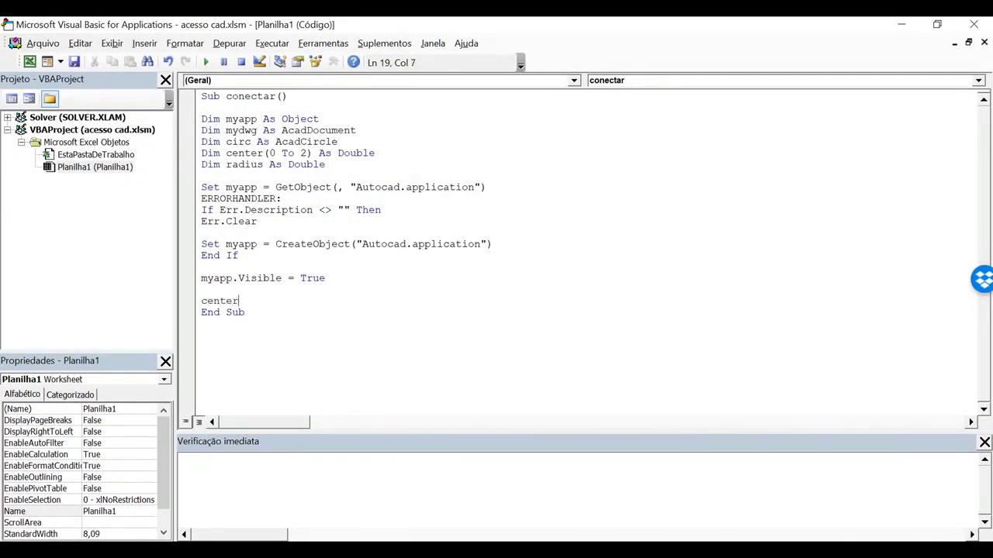
type("(0)")
type(" =")
key("alt+Tab")
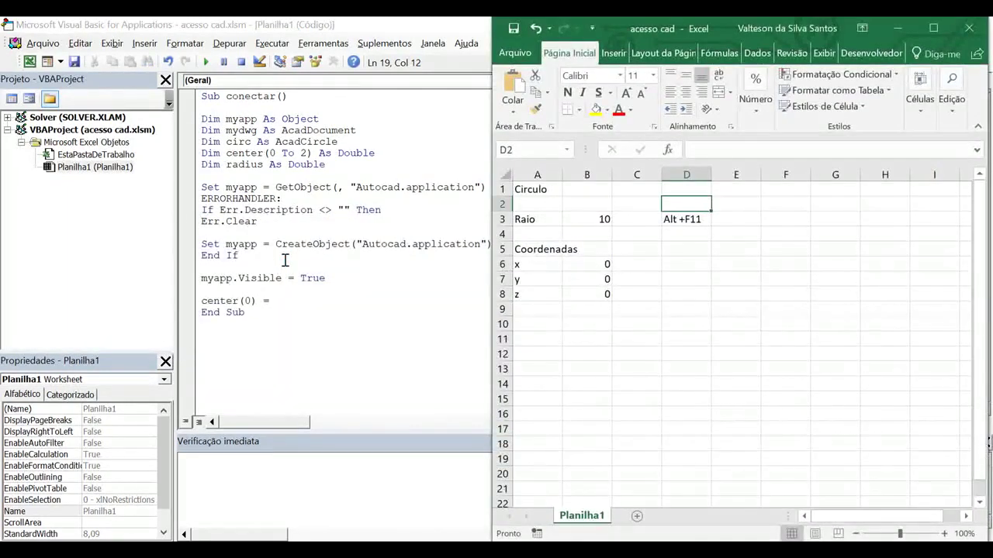
left_click(583, 261)
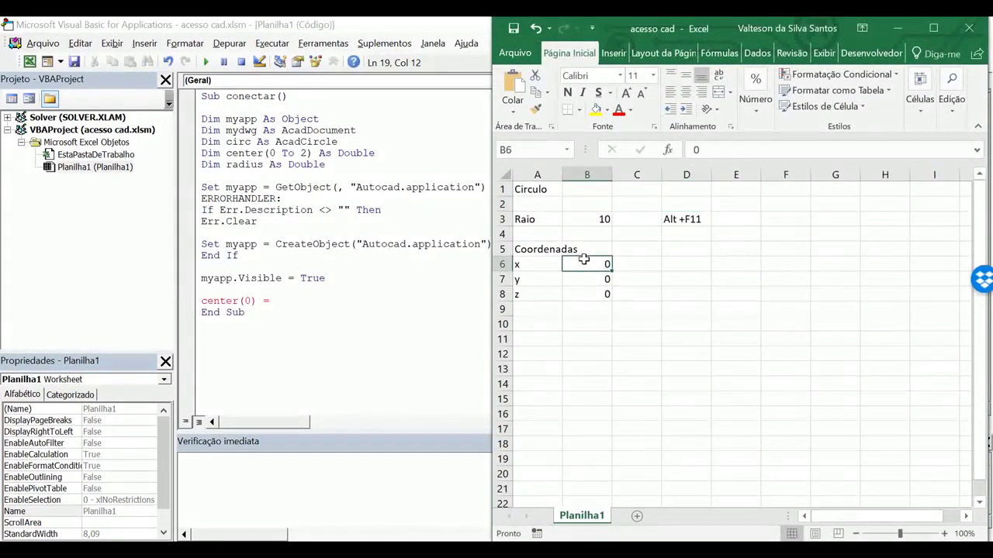
left_click(285, 299)
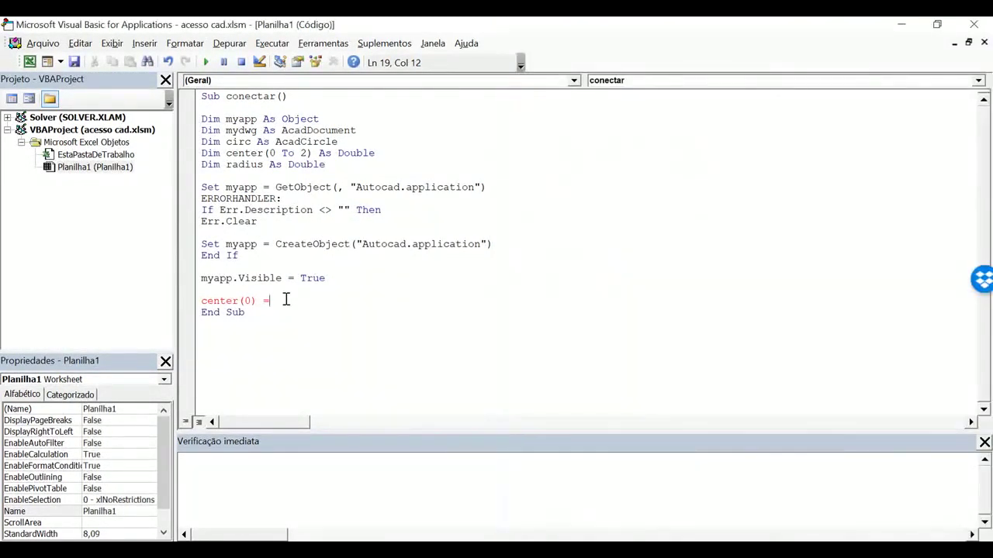
type(" range(")
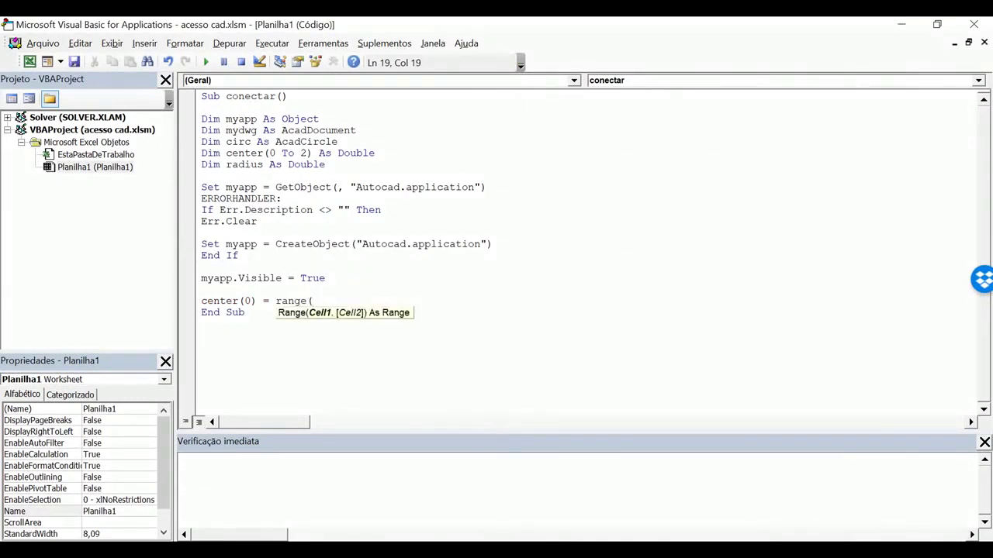
type("\"B6\"")
type(")")
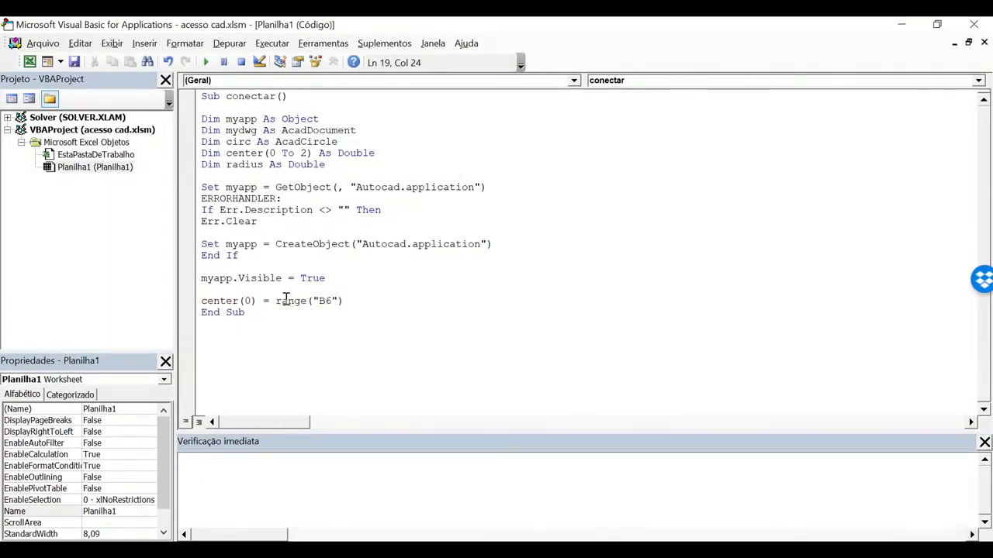
type(".value")
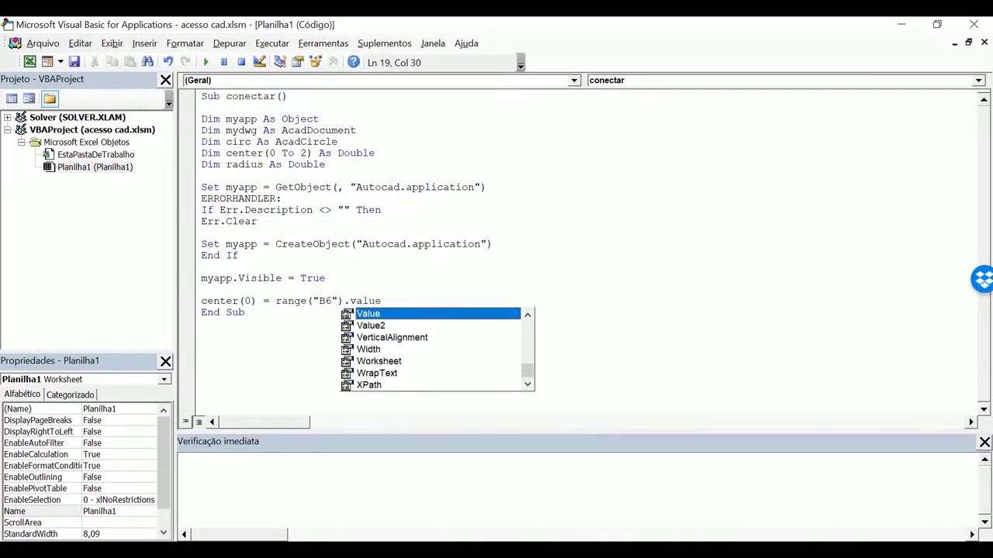
type(" :")
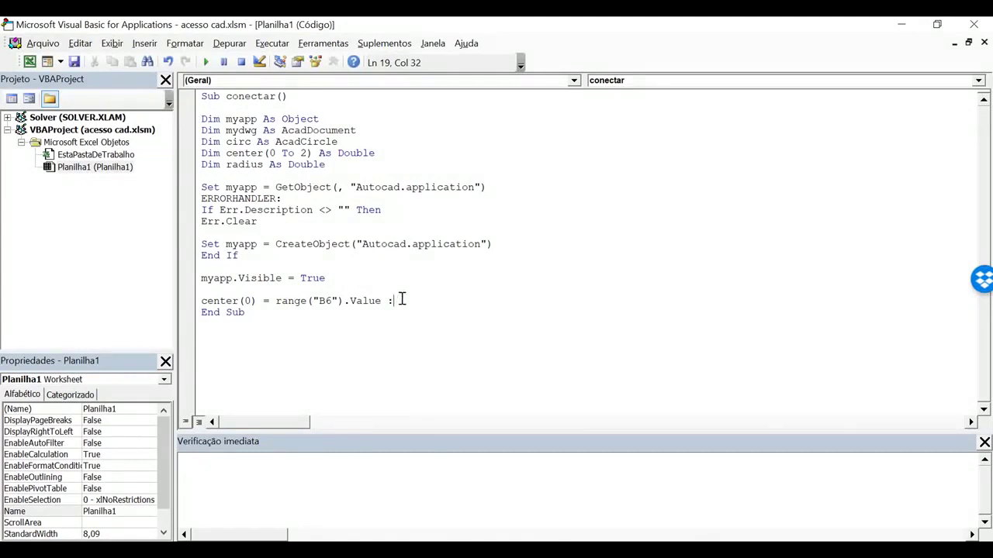
Duplicate the assignment as center(1) = Range("B7").Value
left_click_drag(400, 301, 203, 304)
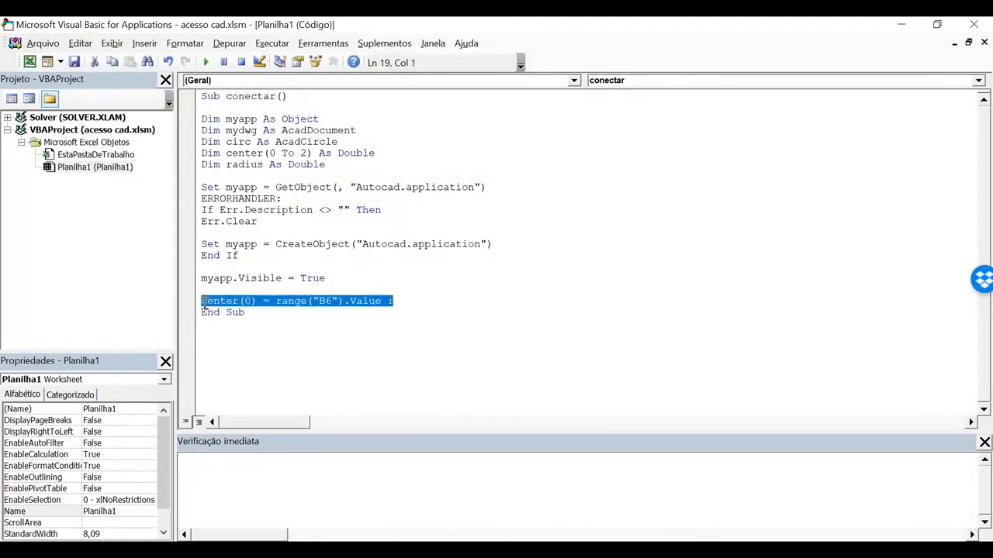
left_click(411, 301)
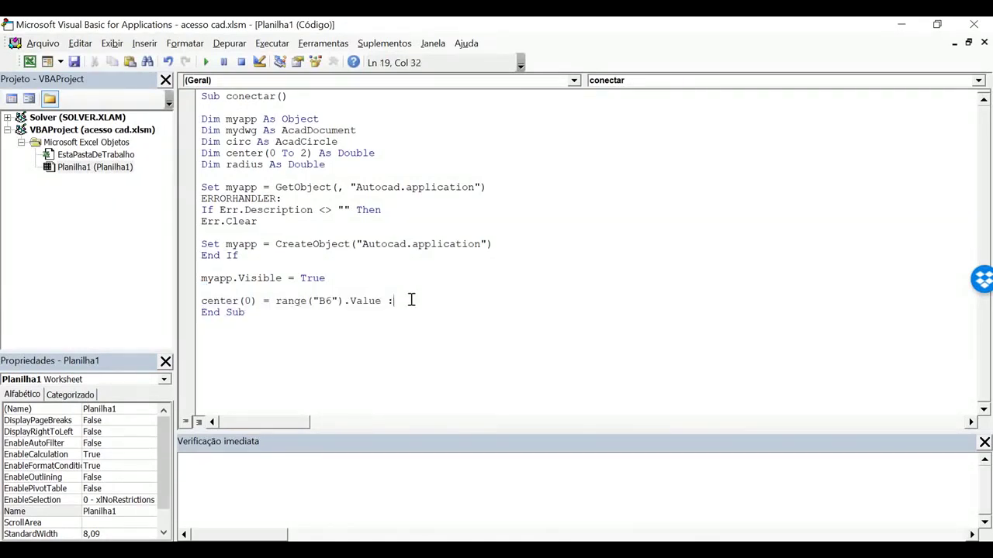
type("center(0) = range(\"B6\").Value :")
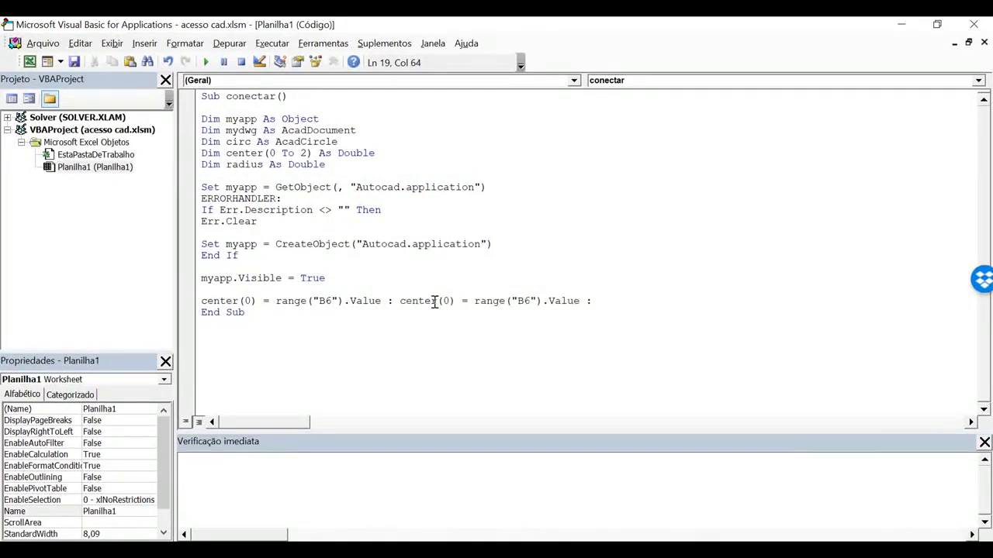
left_click(448, 301)
key("BackSpace")
type("1")
left_click(526, 301)
key("alt+F11")
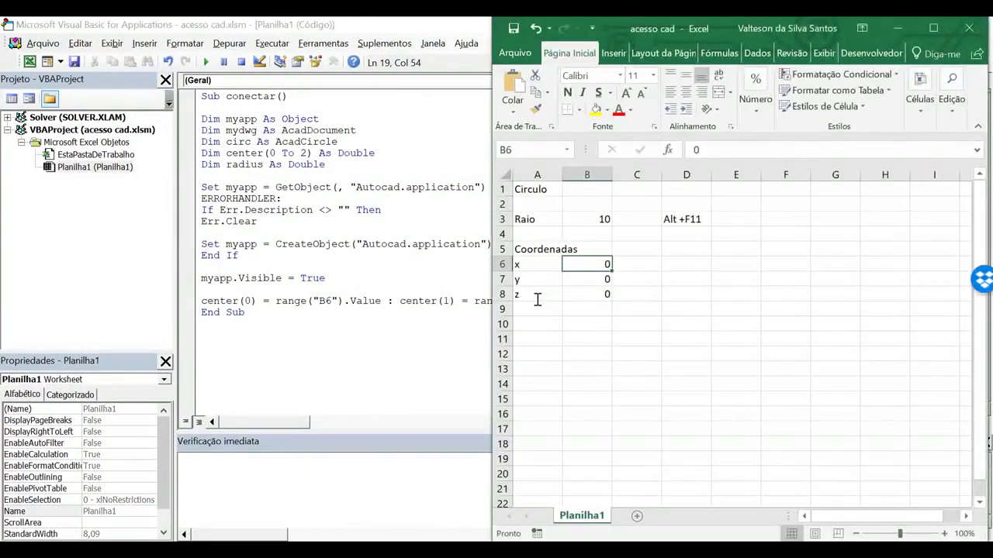
key("alt+F11")
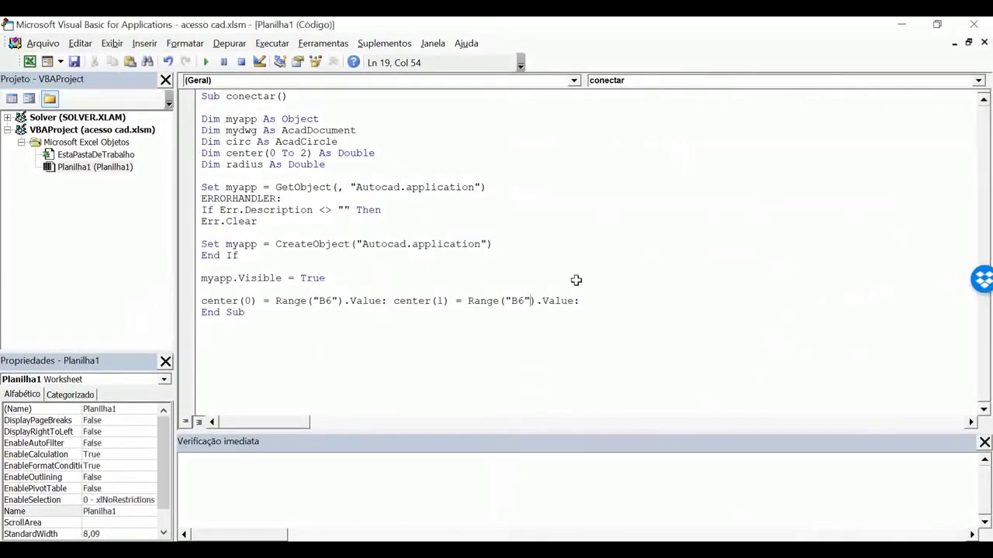
left_click(525, 301)
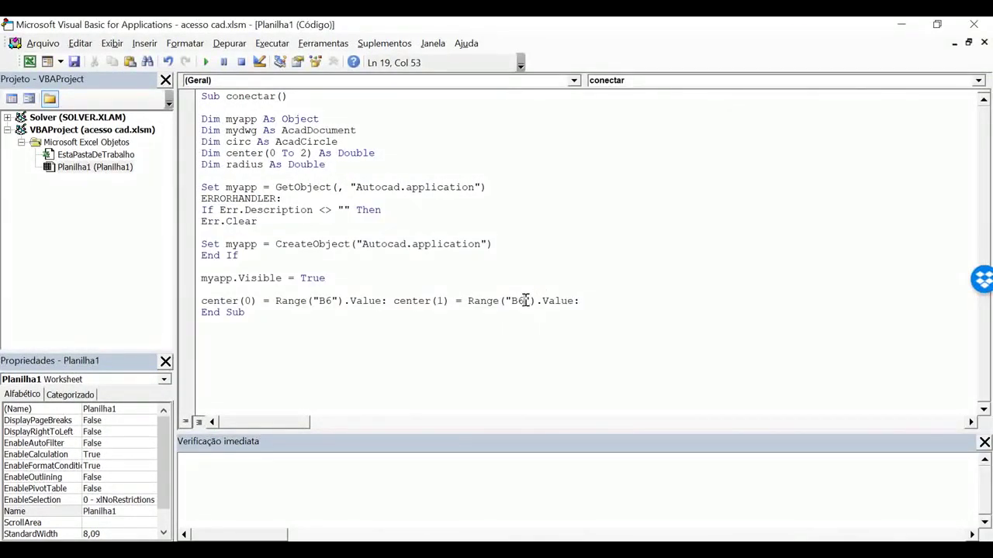
key("BackSpace")
type("7")
Add center(2) = Range("B8").Value, drop the trailing colon, and begin 'radius = range('
left_click_drag(583, 301, 393, 305)
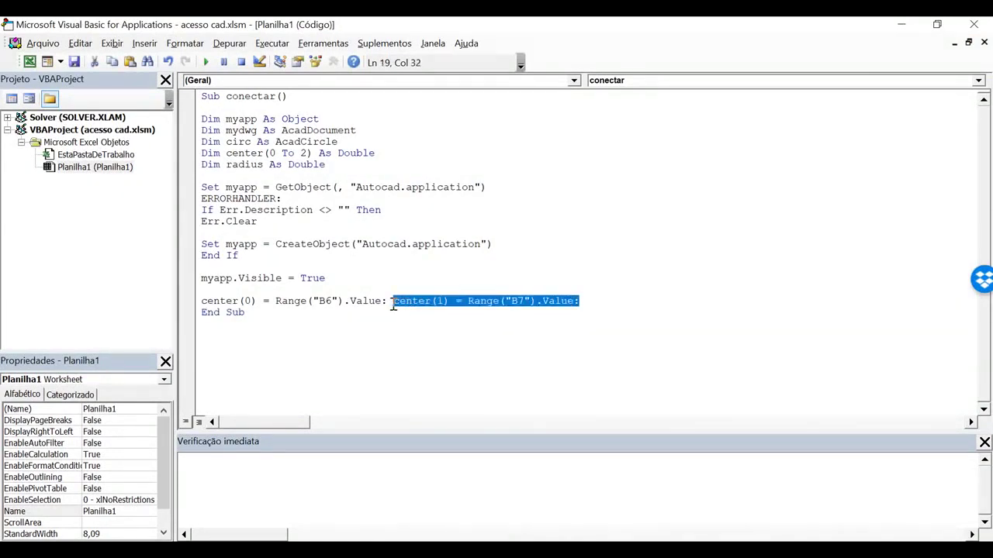
left_click(611, 301)
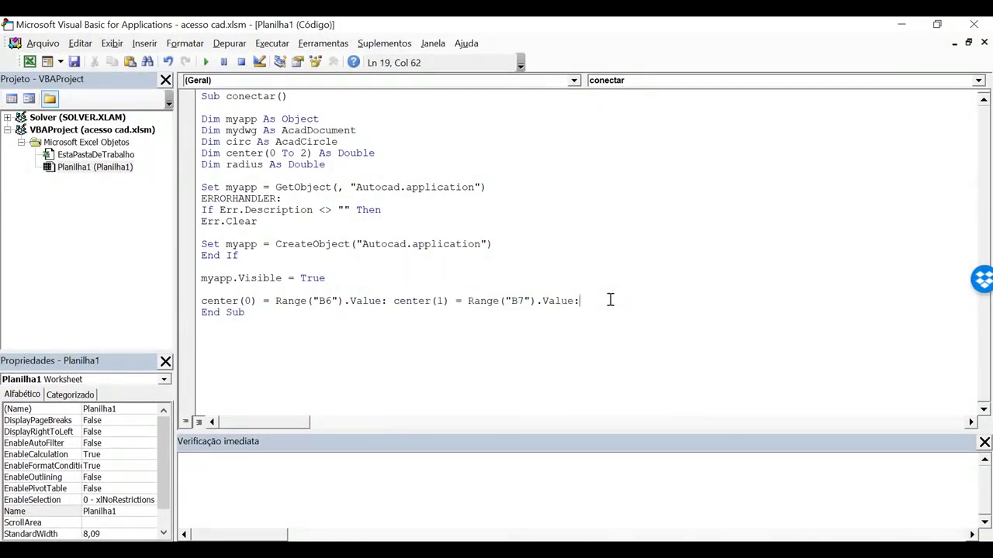
type("center(1) = Range(\"B7\").Value:")
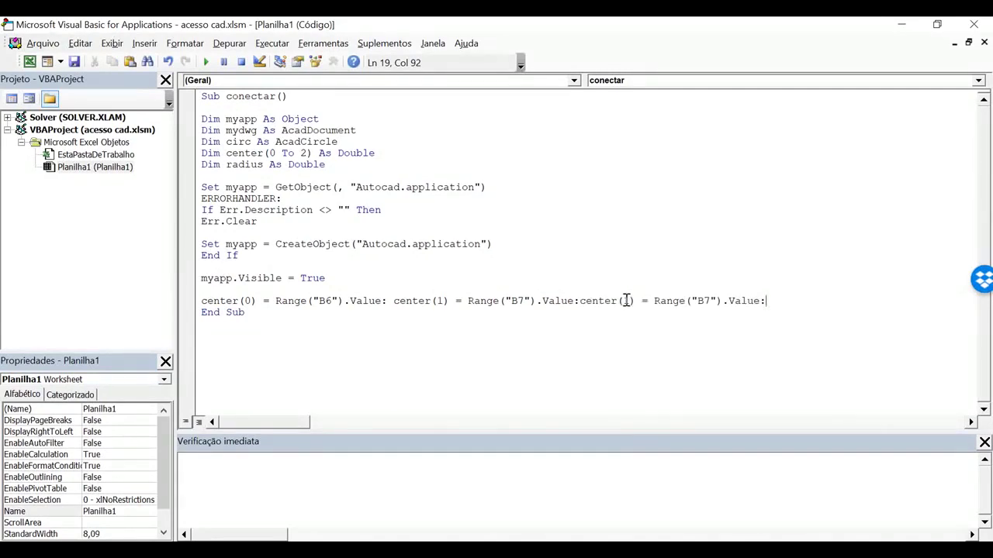
left_click(628, 301)
key("BackSpace")
type("2")
left_click(710, 301)
key("BackSpace")
type("8")
left_click(773, 301)
key("BackSpace")
key("Return")
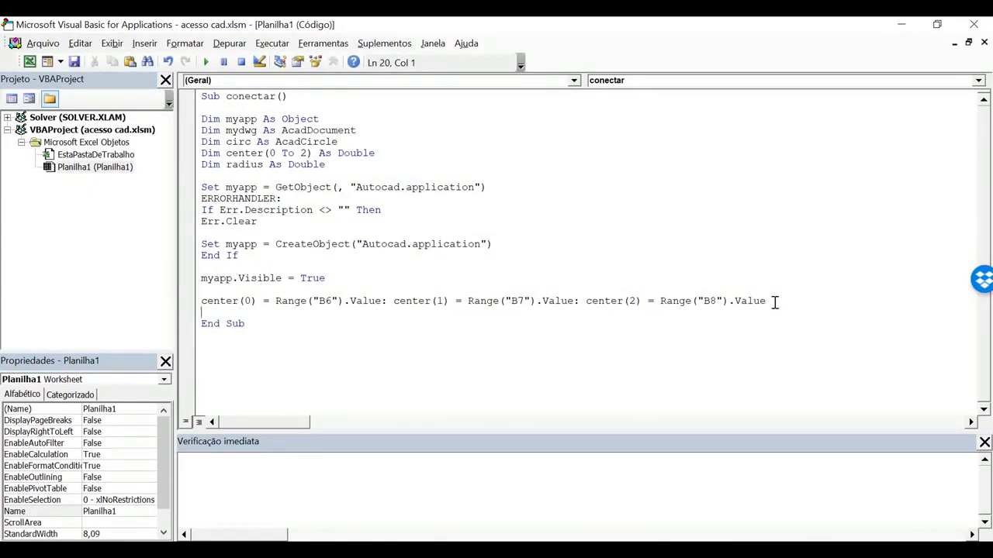
type("rad")
type("ius ")
type("= r")
type("ange(")
Check the worksheet for the Raio cell and finish the line radius = Range("B3").Value
key("alt+F11")
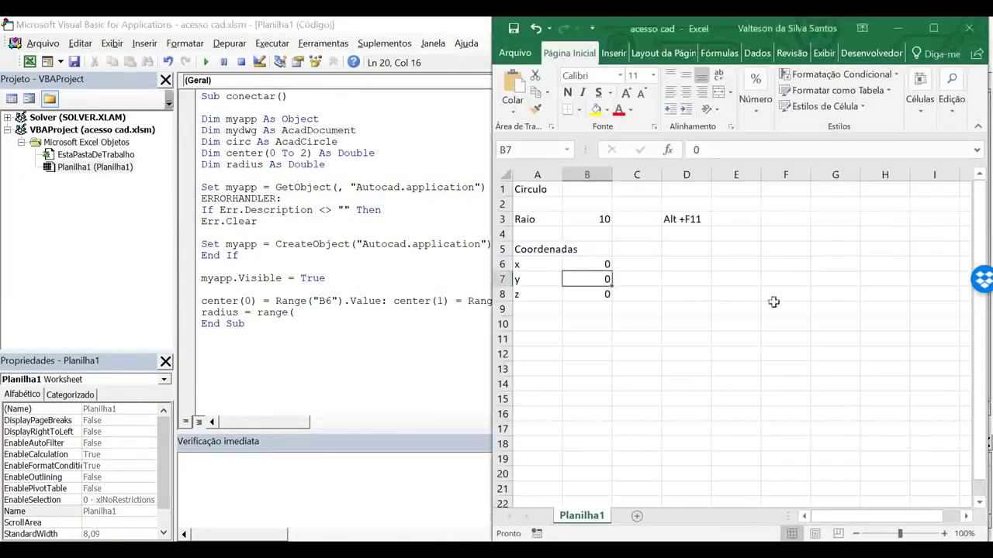
left_click(598, 219)
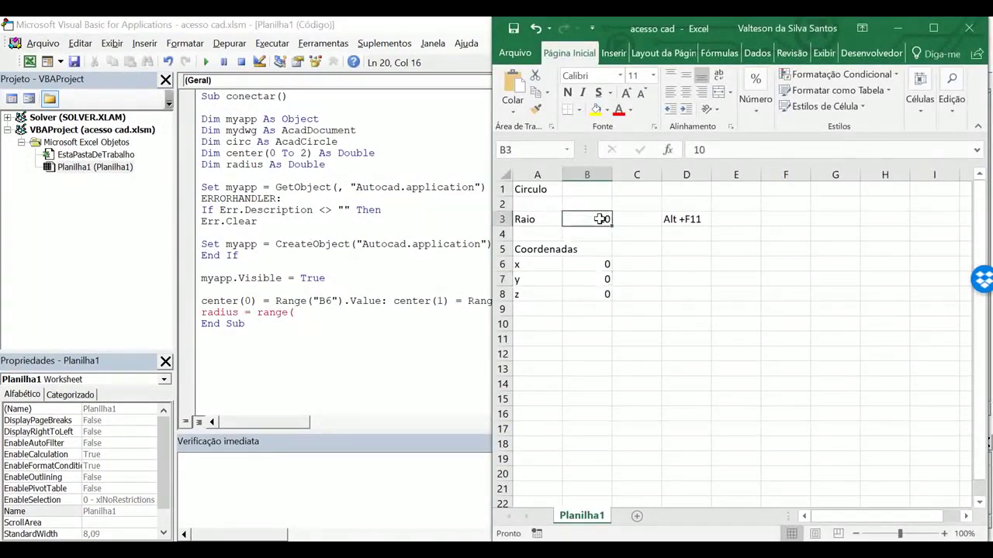
key("alt+F11")
type("\"B")
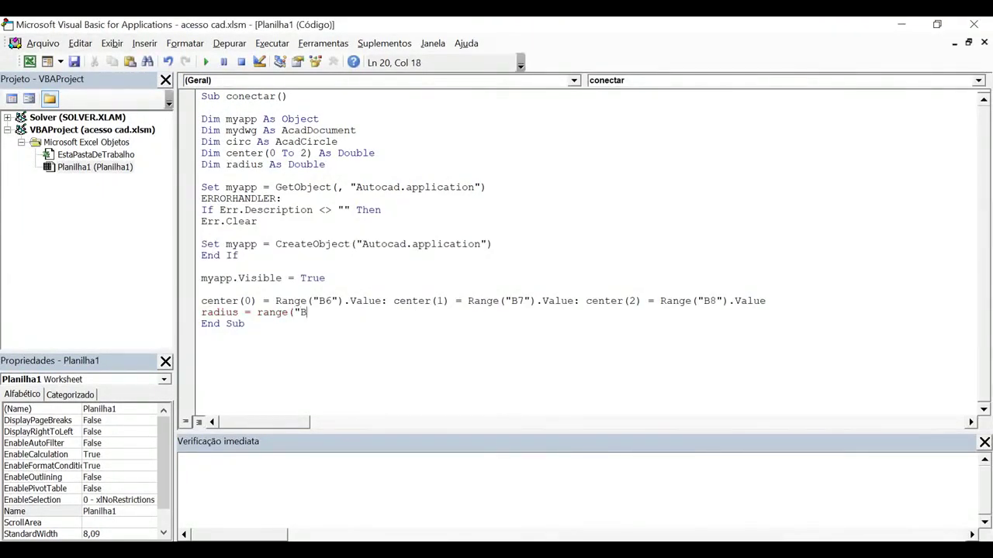
type("3\")")
type(".value")
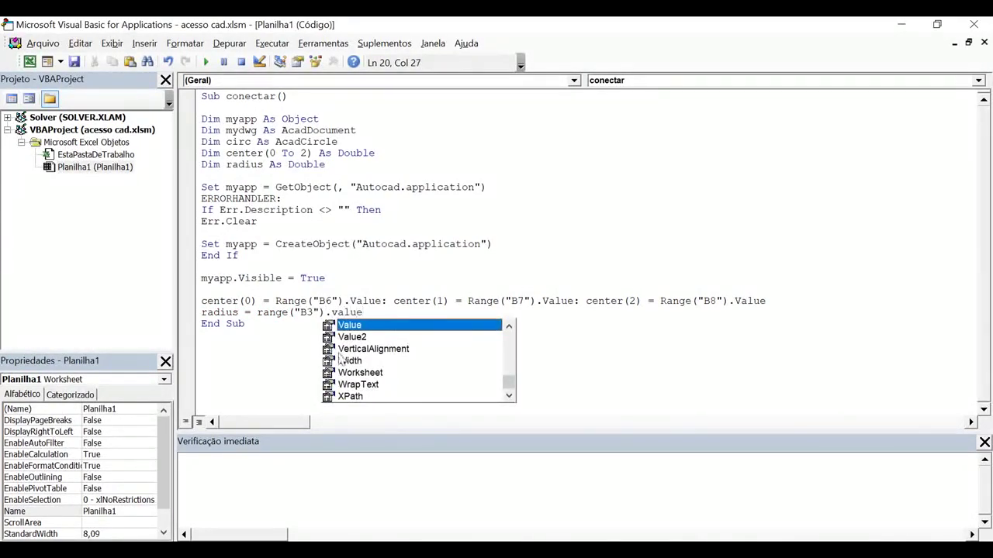
key("Return")
key("Return")
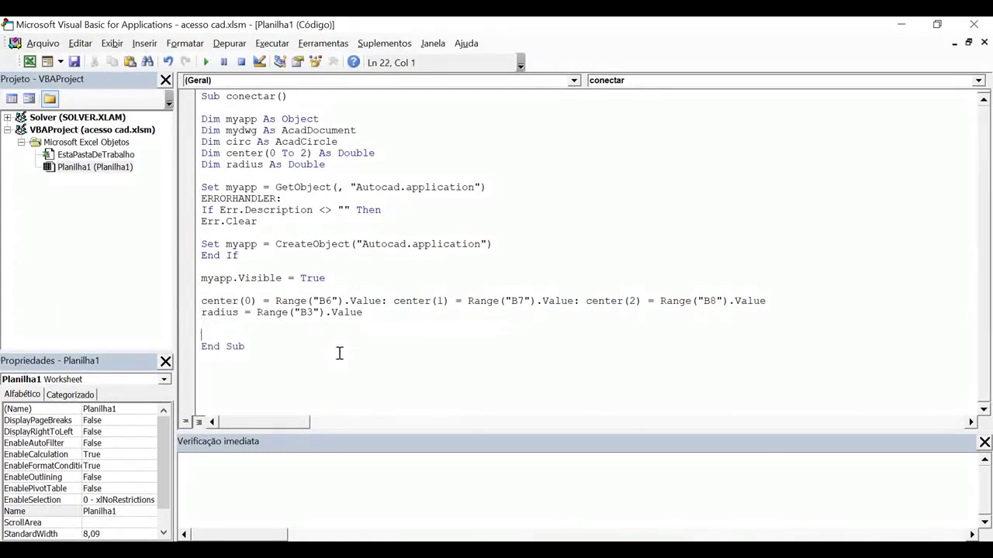
Write Set circle = autocad.Application.ActiveDocument.ModelSpace.AddCircle(center,radius) with IntelliSense completions
type("set")
type(" ci")
type("rcle")
type(" = ")
type("autoca")
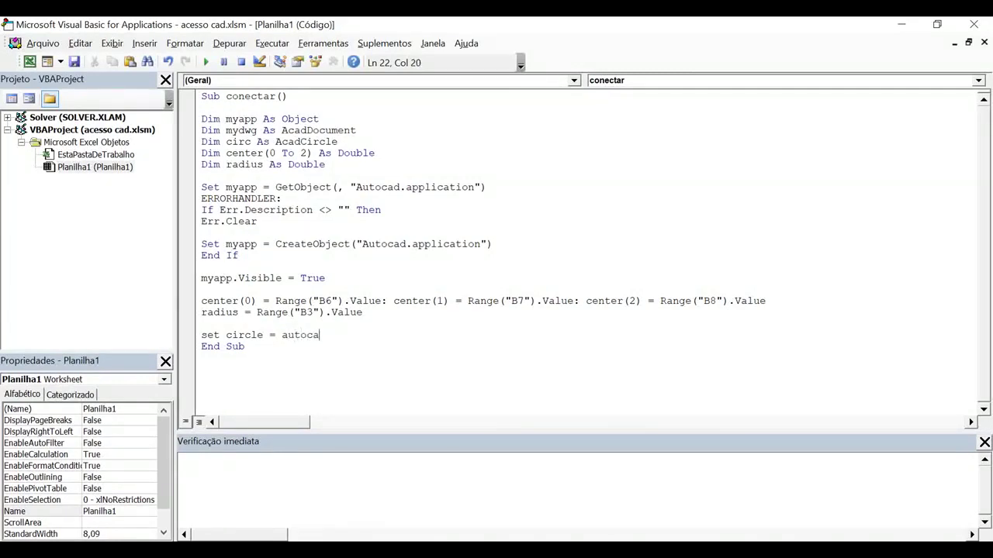
type("d")
type(".appli")
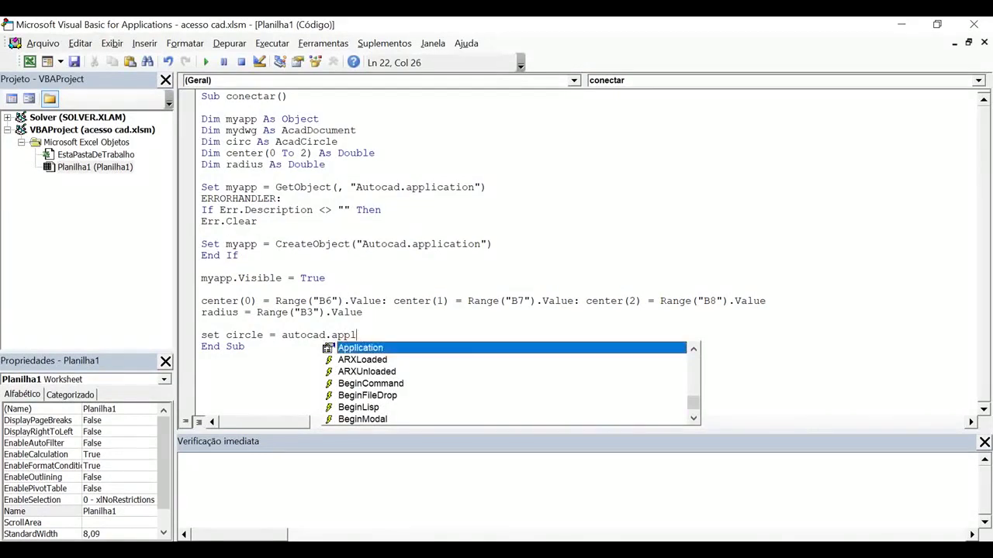
double_click(387, 348)
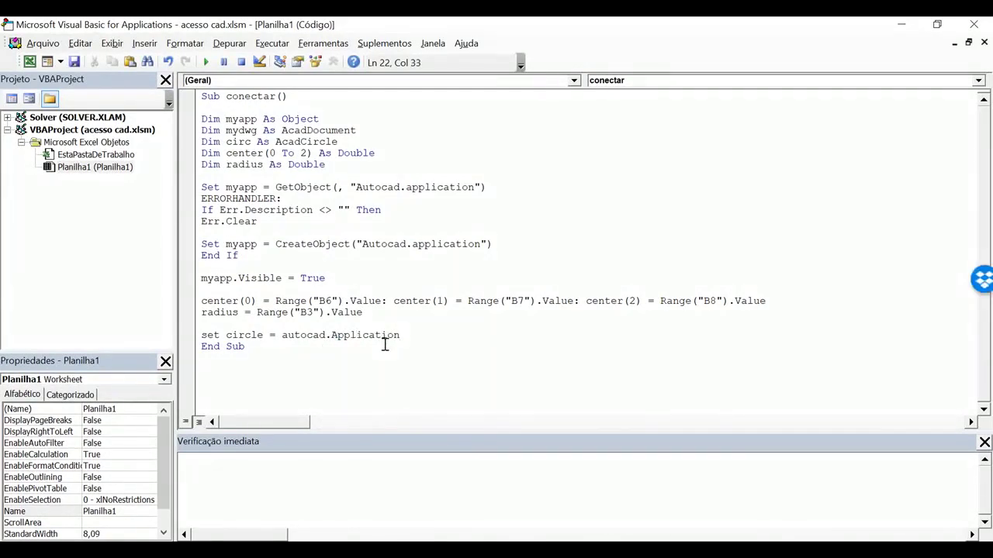
type(".acti")
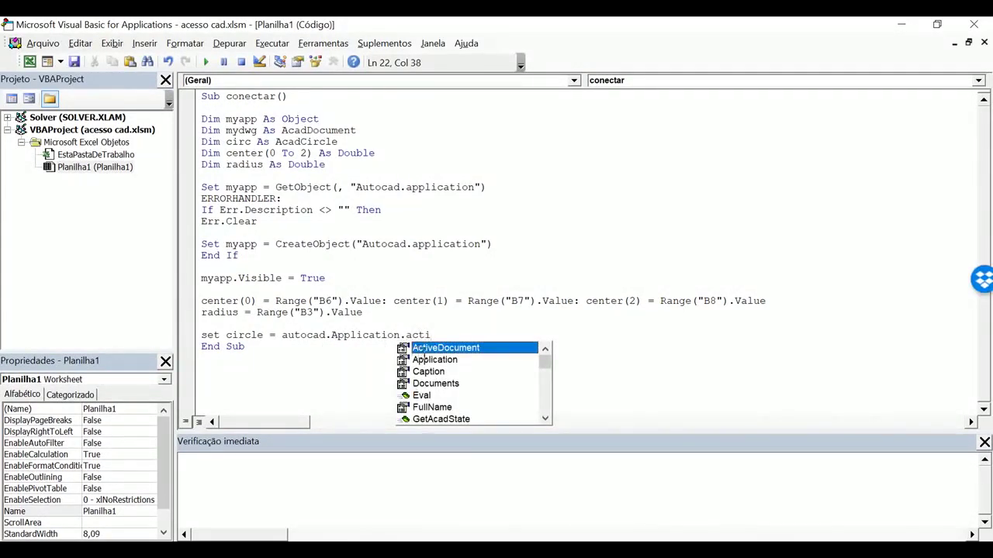
double_click(431, 348)
type(".m")
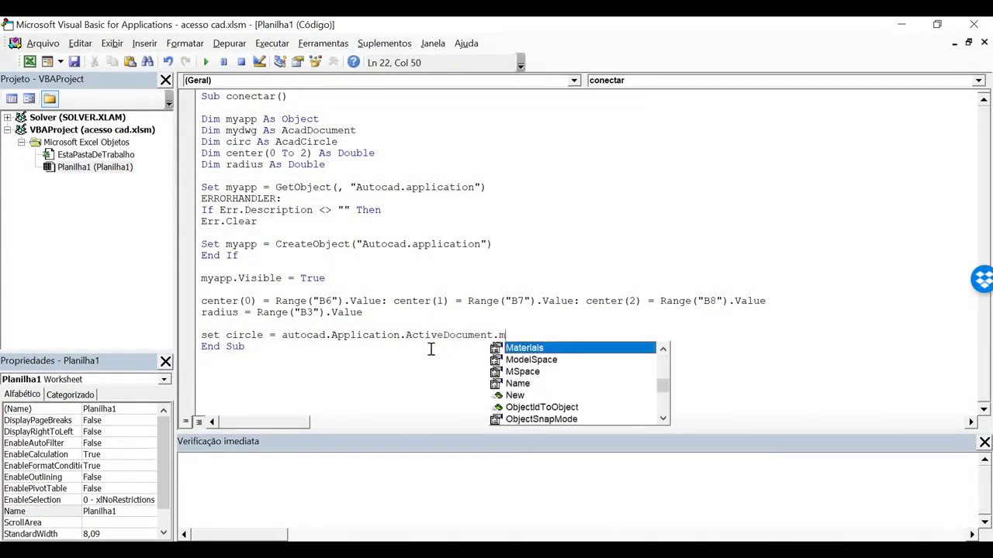
type("o")
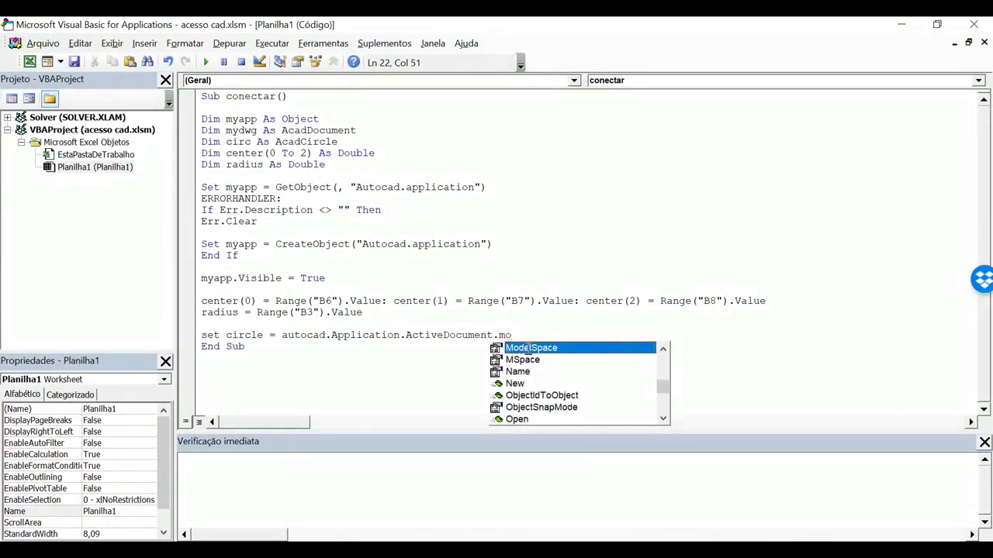
double_click(527, 349)
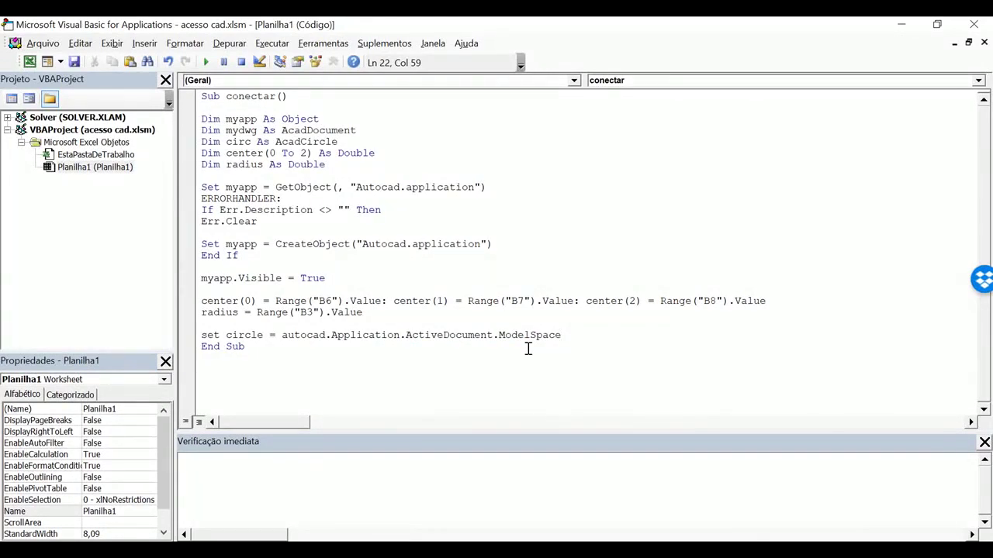
type(";")
key("BackSpace")
type(".add")
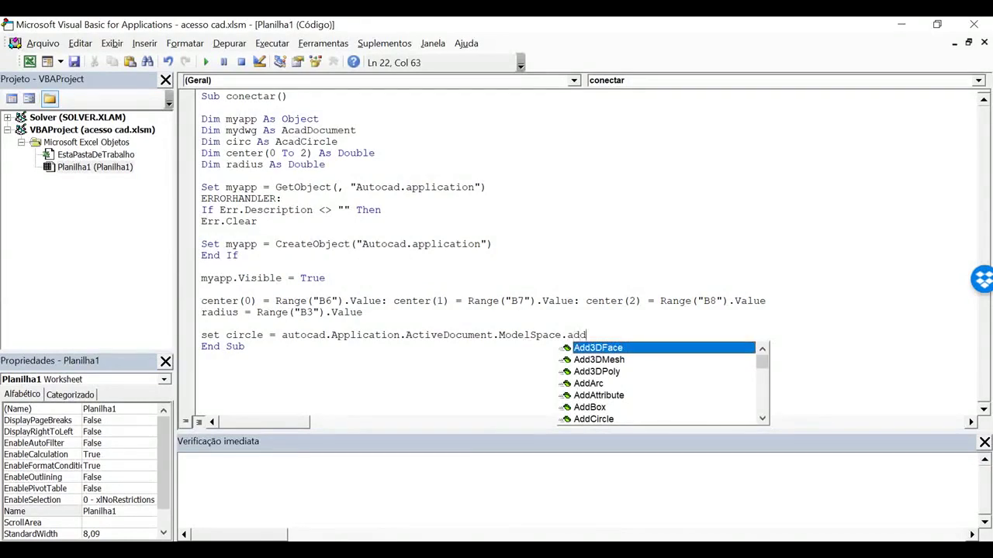
type("c")
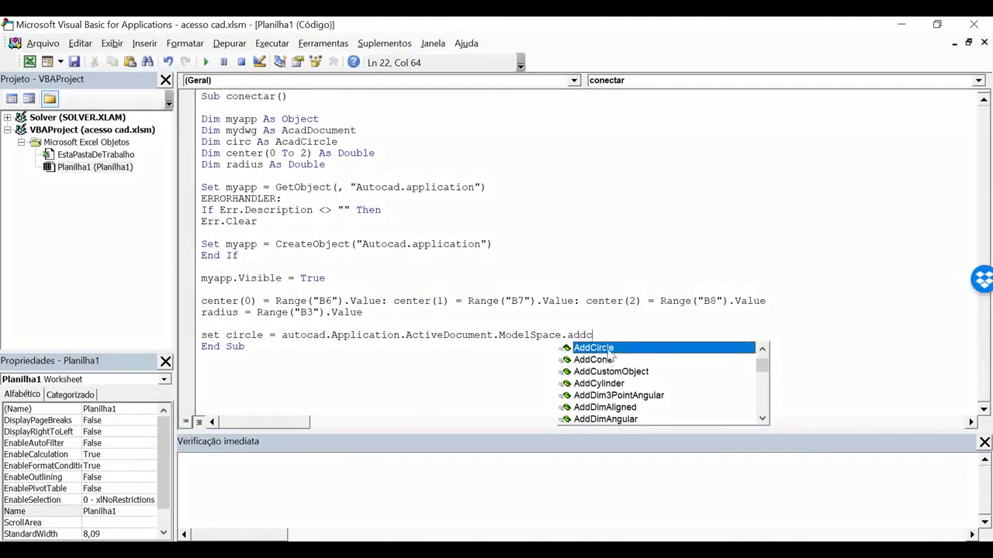
double_click(608, 348)
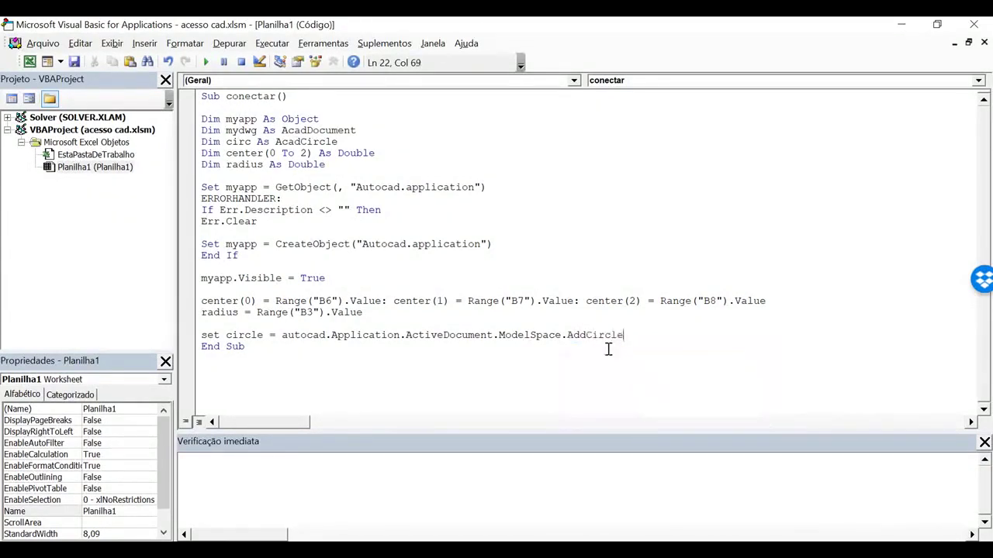
type("(")
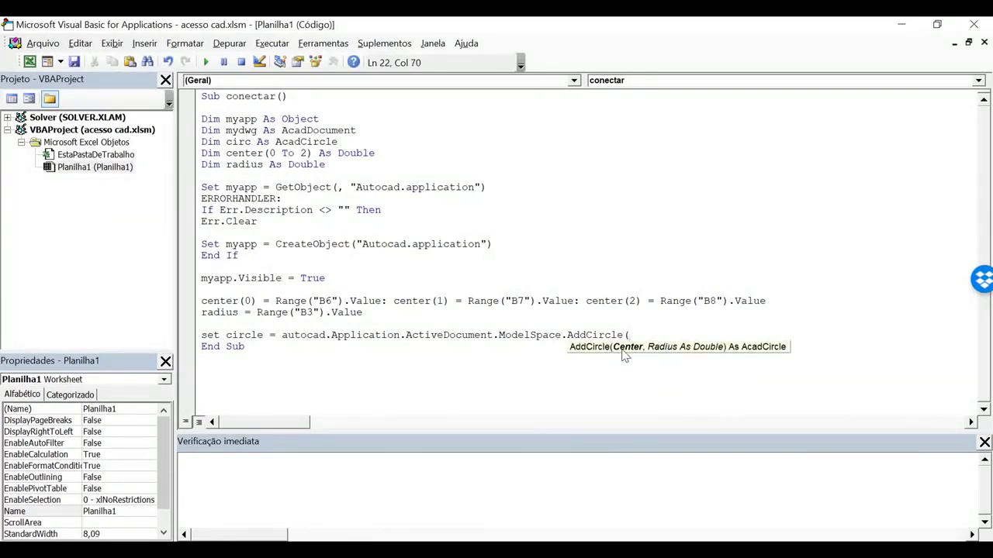
type("cen")
type("ter")
type(",ra")
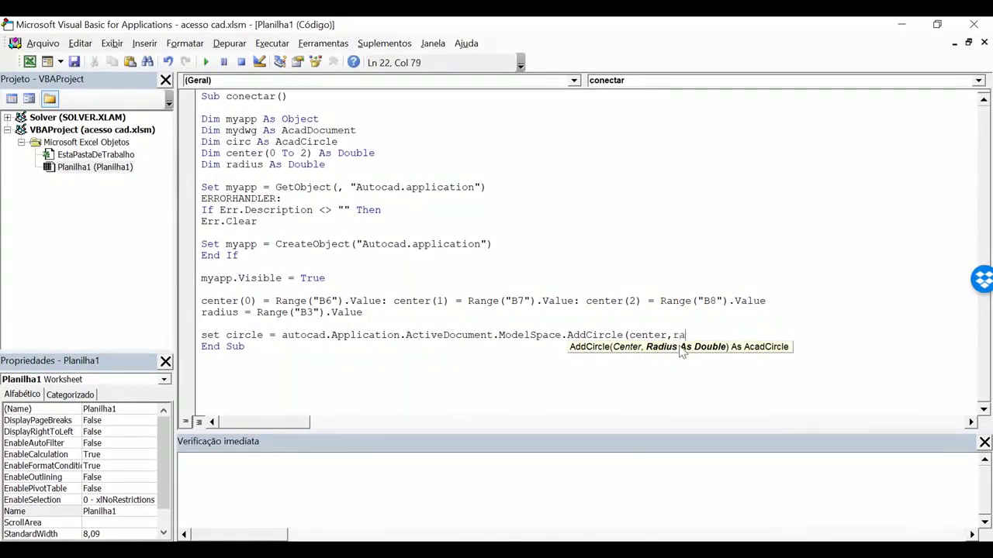
type("dius")
type(")")
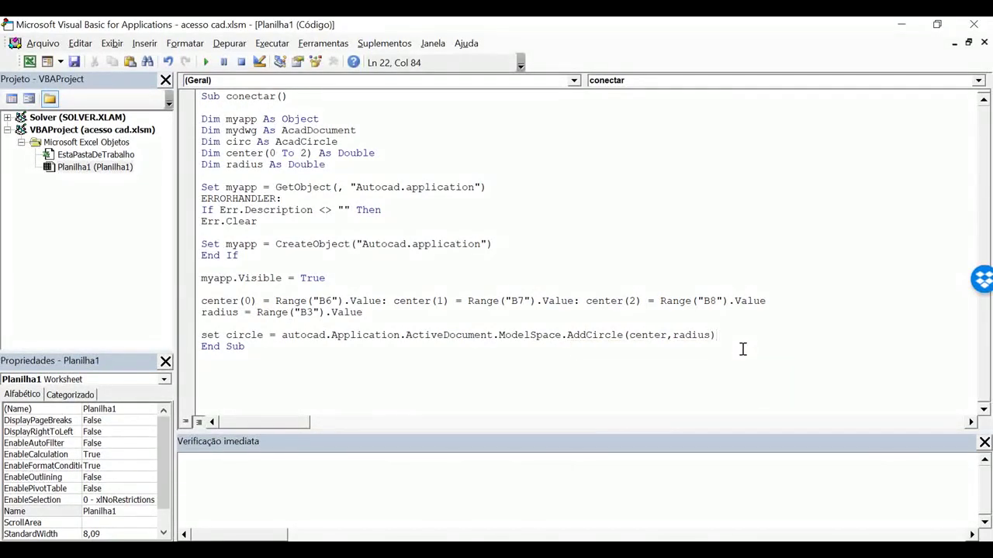
Fix the compile error by renaming the variable circle to the declared name circ
key("Return")
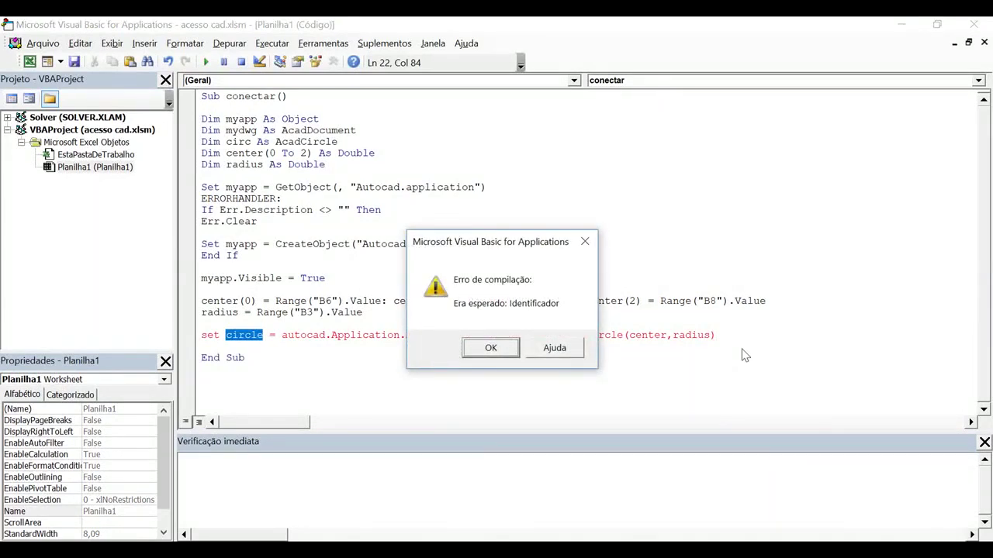
key("Return")
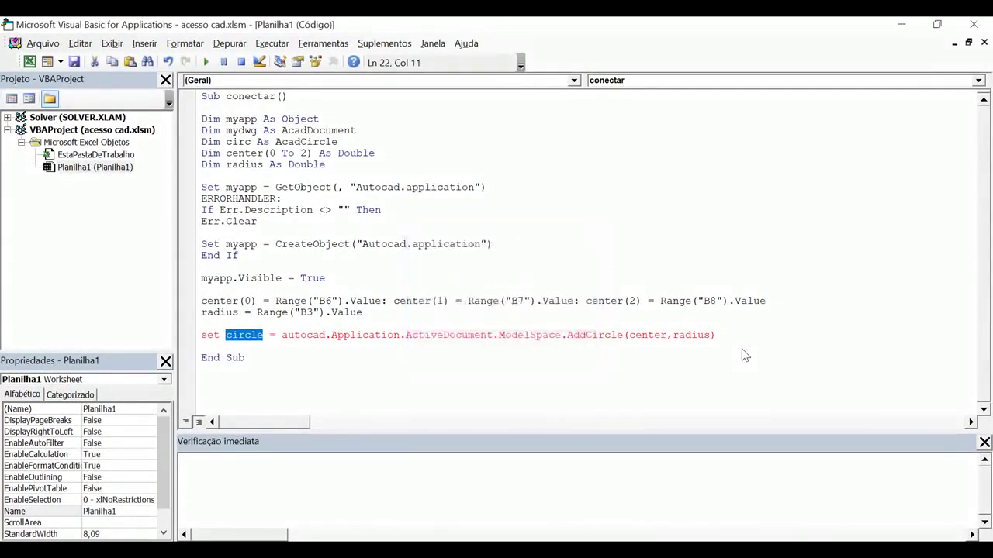
left_click(266, 338)
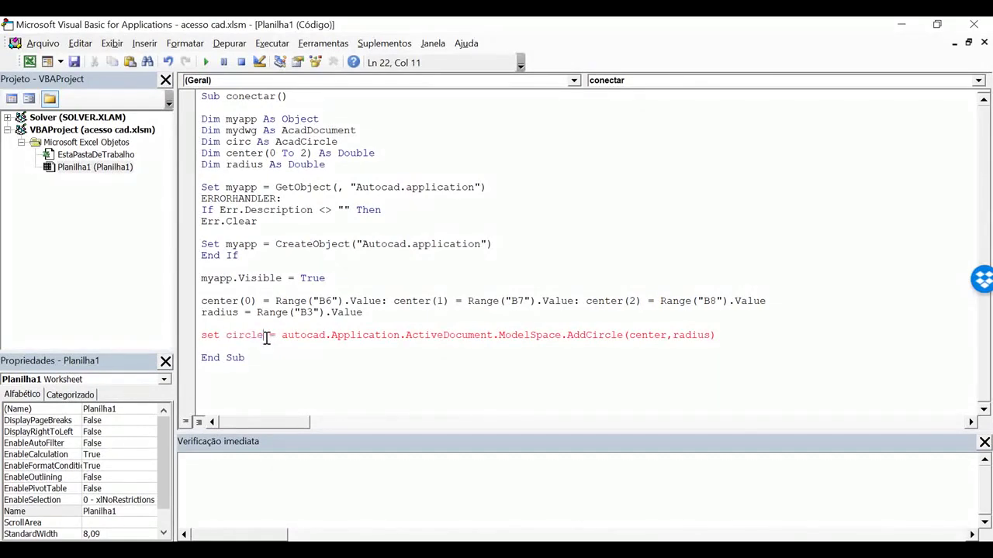
key("BackSpace")
key("BackSpace")
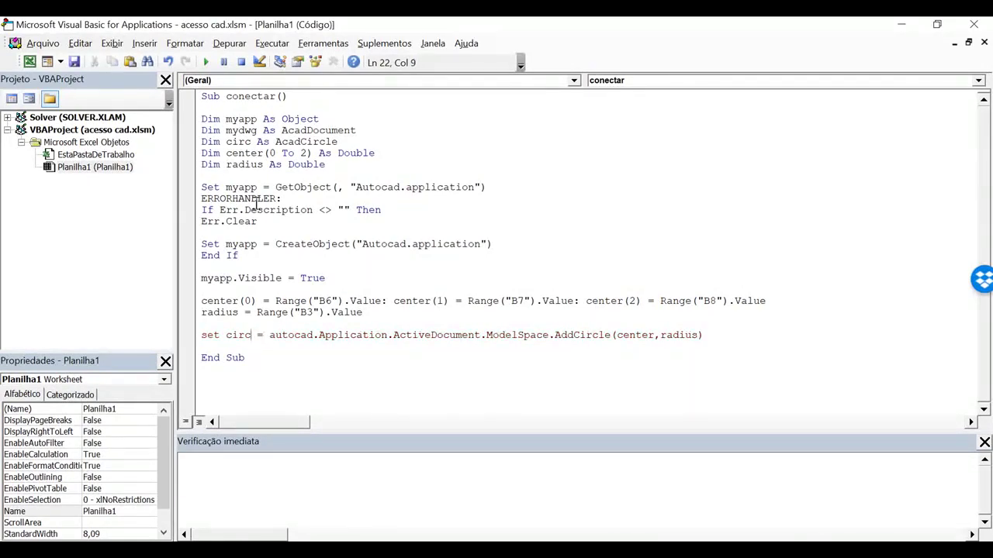
double_click(238, 142)
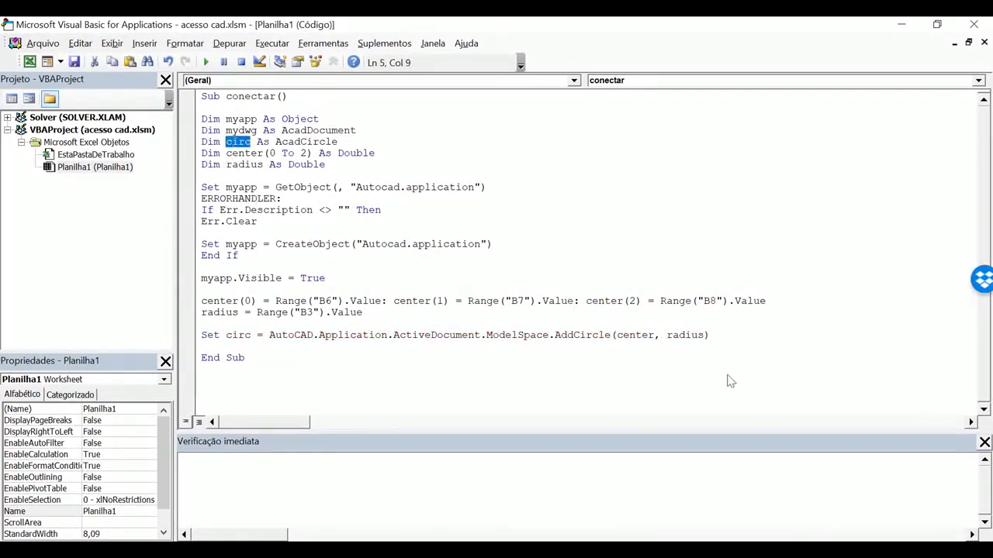
Add an AutoCAD.Application.Update line after the AddCircle call, removing the blank line before End Sub
left_click(725, 335)
key("Return")
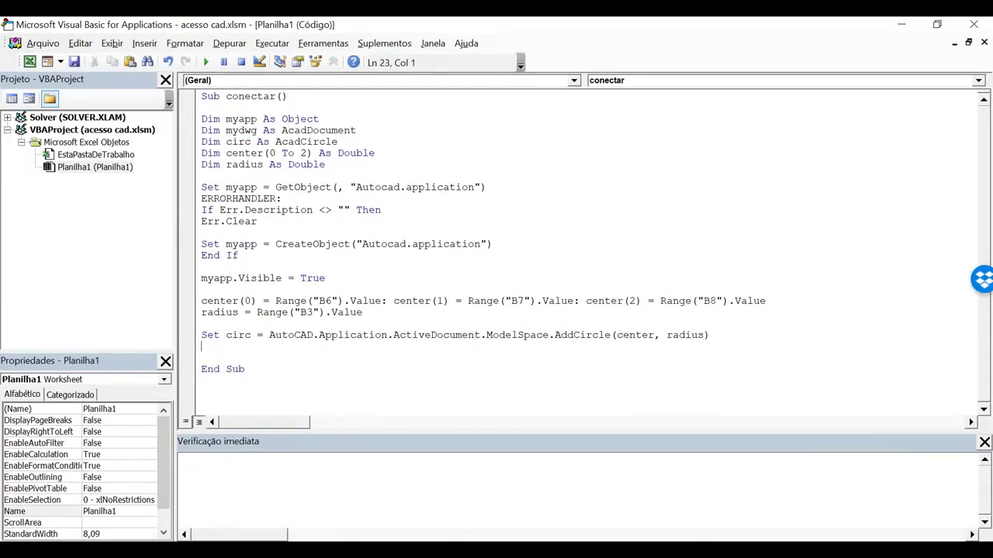
type("auto")
type("cad.")
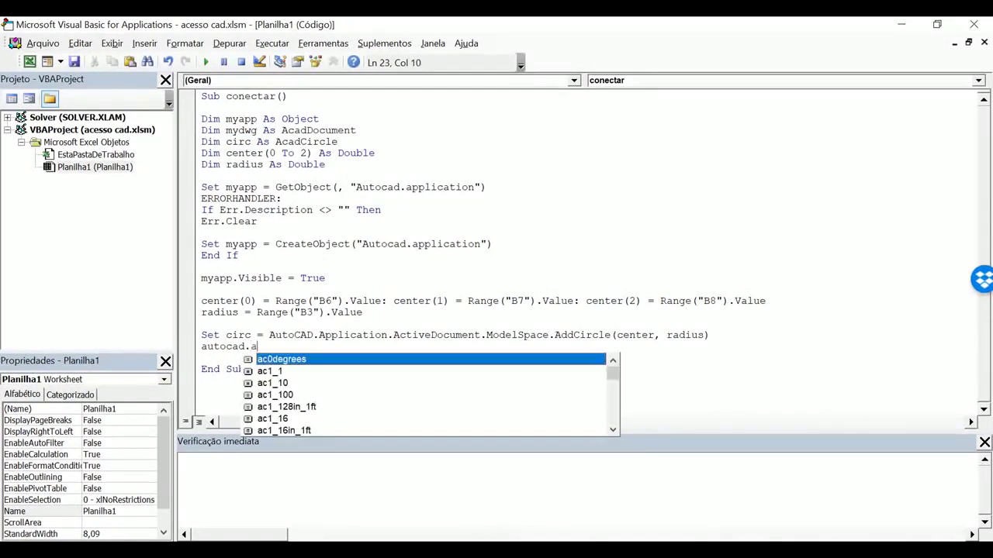
type("applicat")
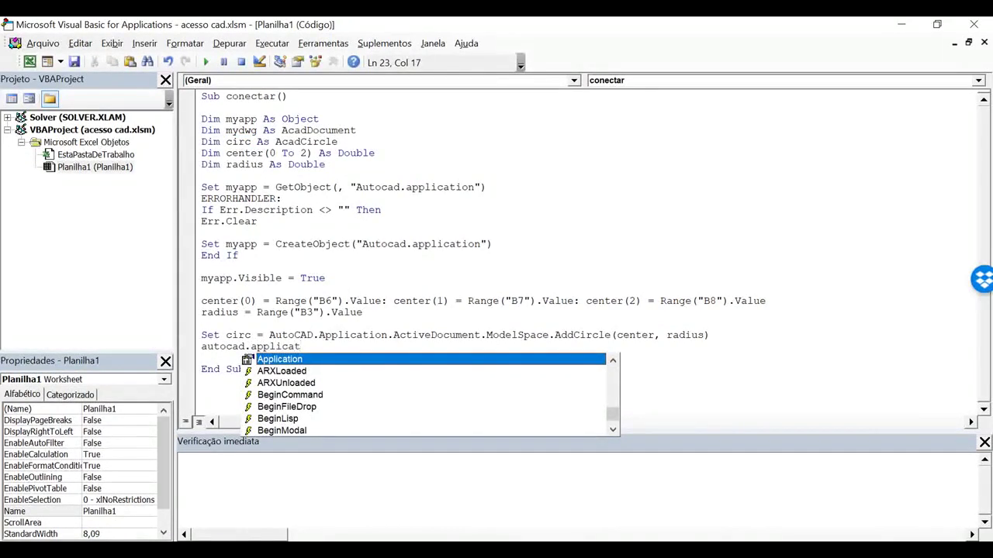
double_click(506, 359)
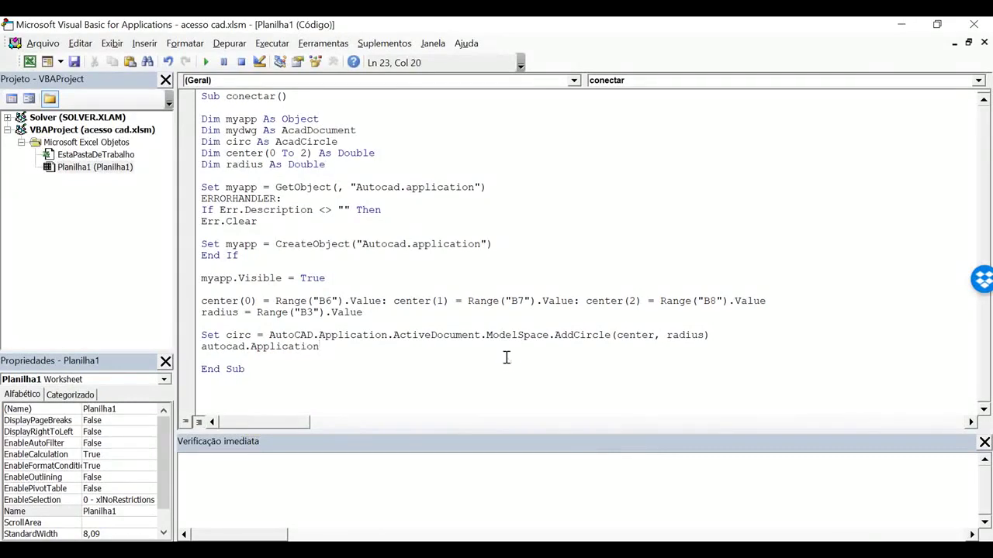
type(".update")
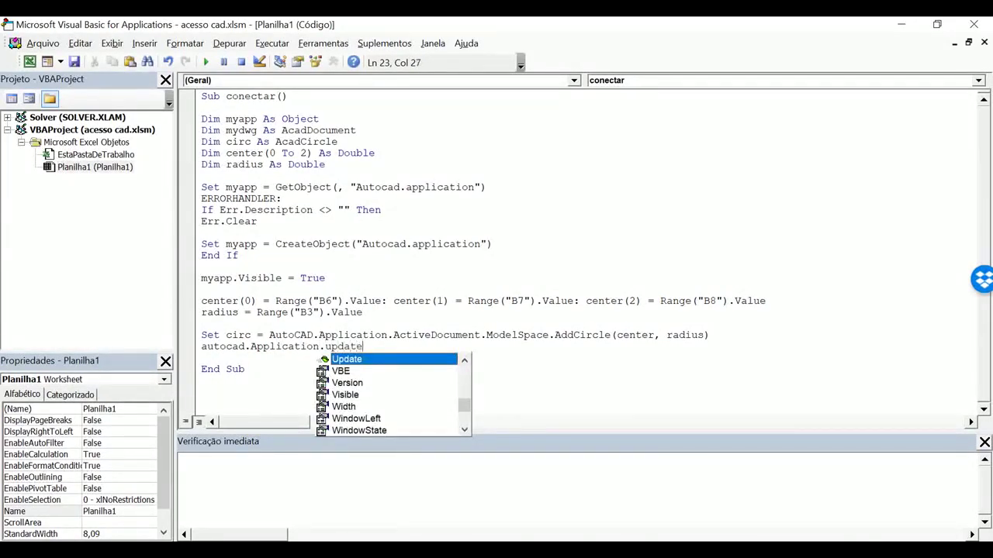
key("Return")
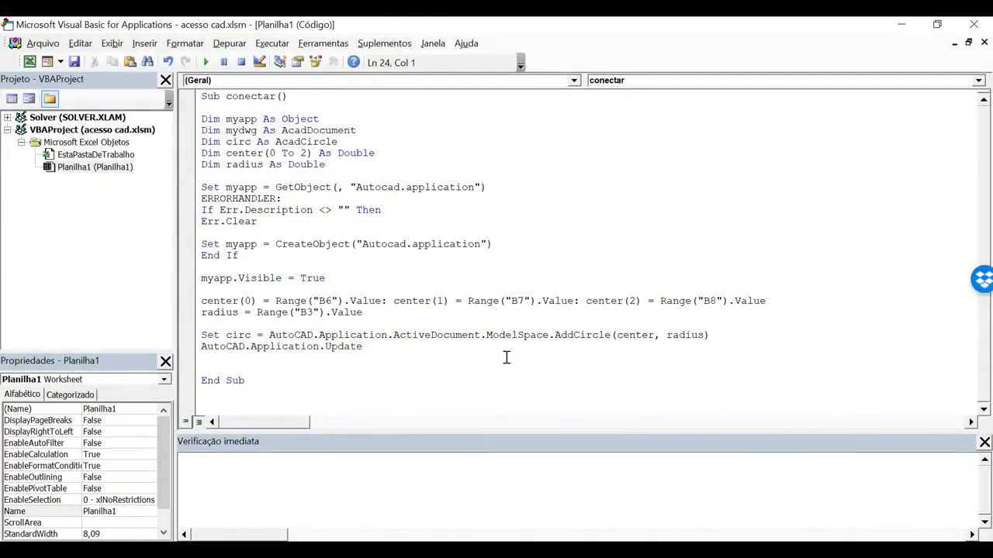
key("BackSpace")
left_click(392, 302)
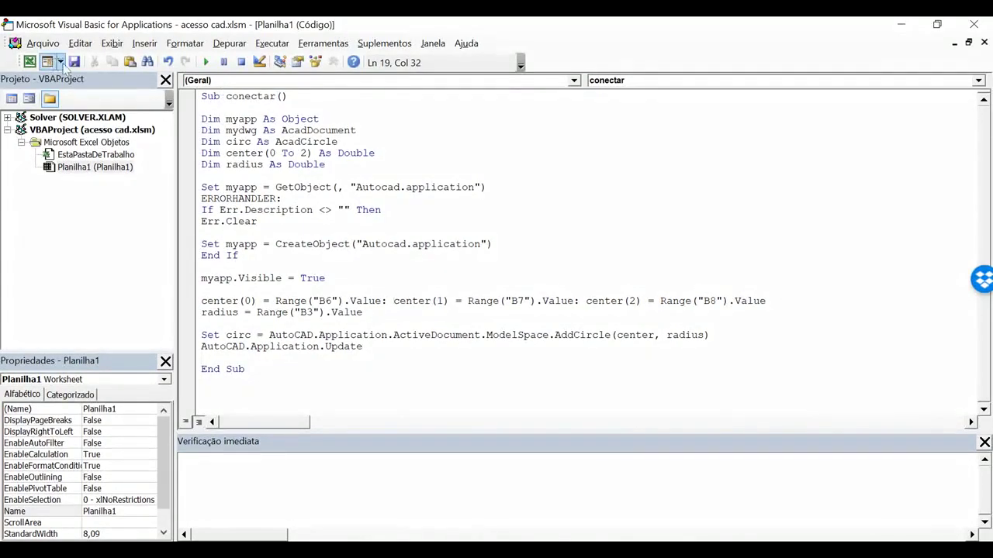
Save the macro-enabled workbook and return to Excel with the AutoCAD drawing beside it
left_click(74, 62)
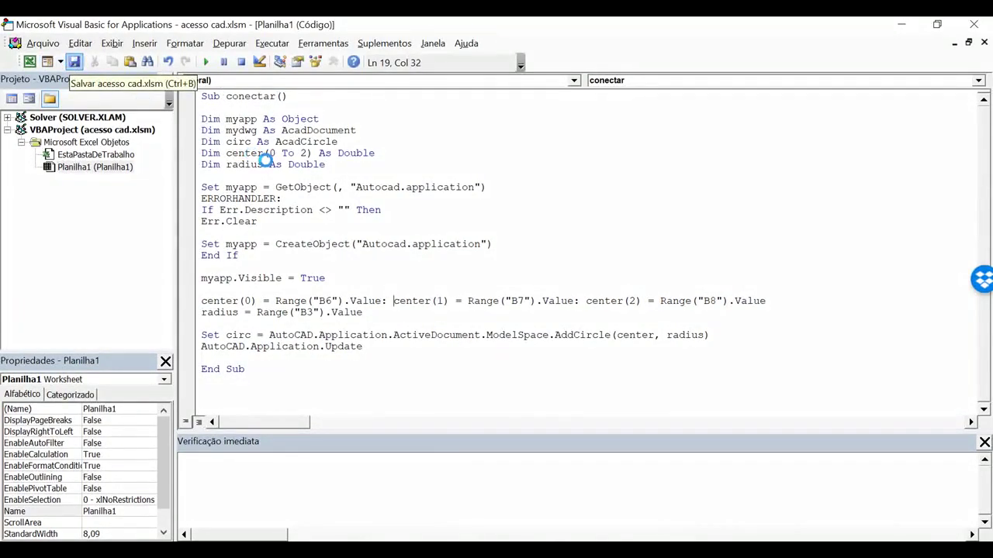
key("alt+F11")
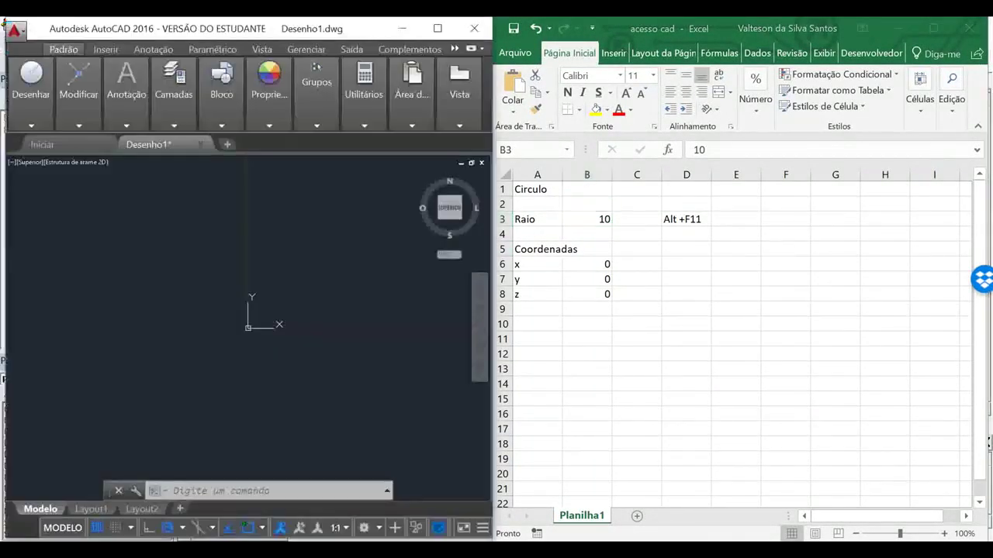
left_click(686, 234)
Draw a rounded rectangle shape to the right of the Raio row
left_click(614, 52)
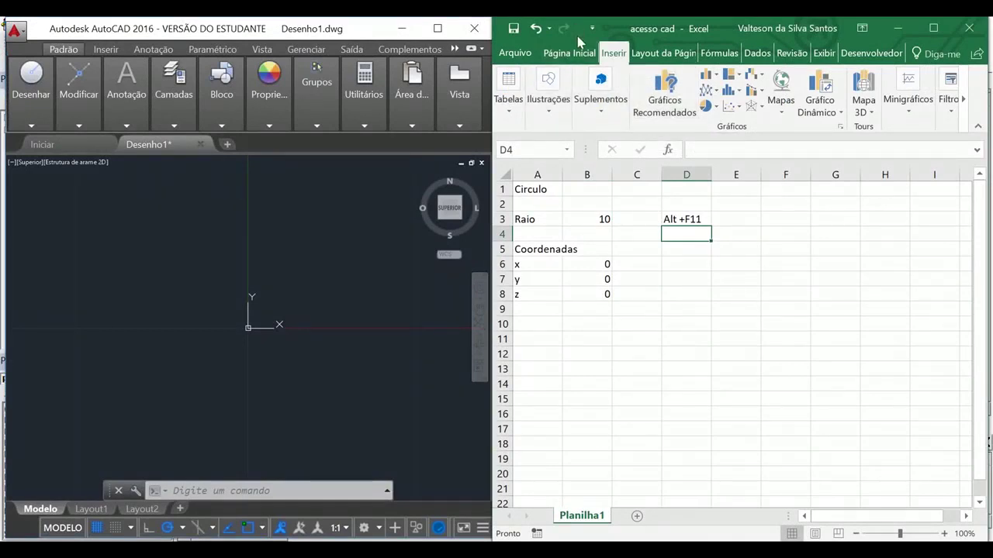
left_click(552, 108)
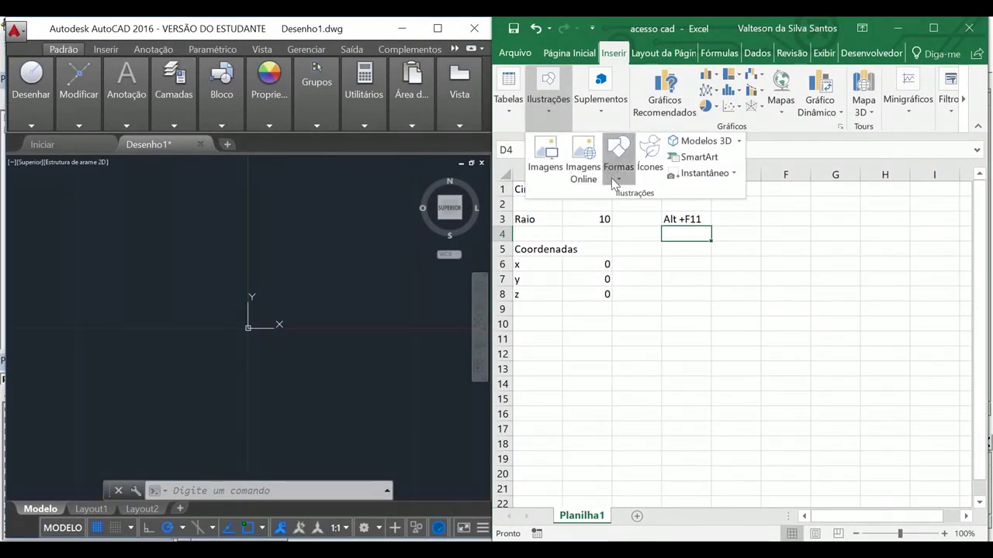
left_click(612, 177)
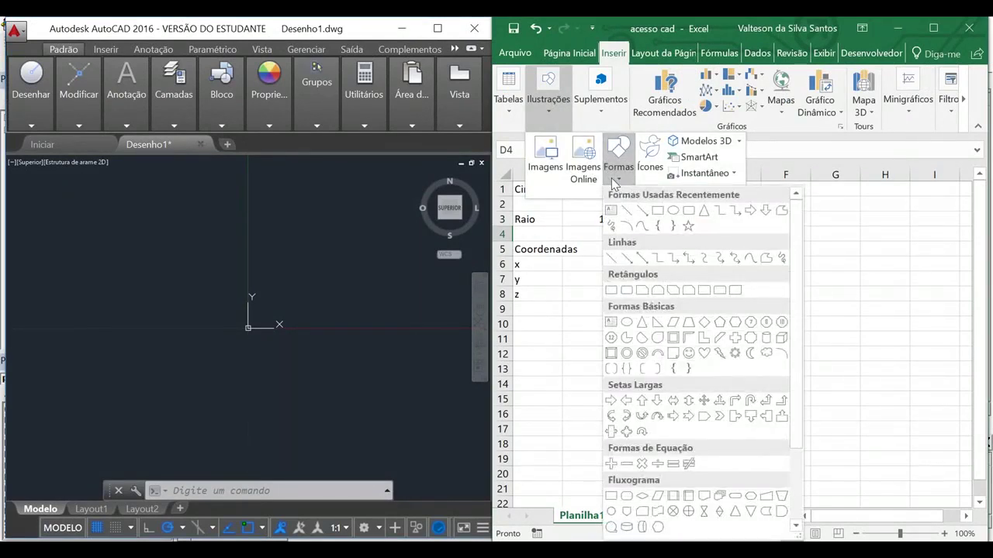
left_click(679, 209)
left_click_drag(771, 204, 871, 243)
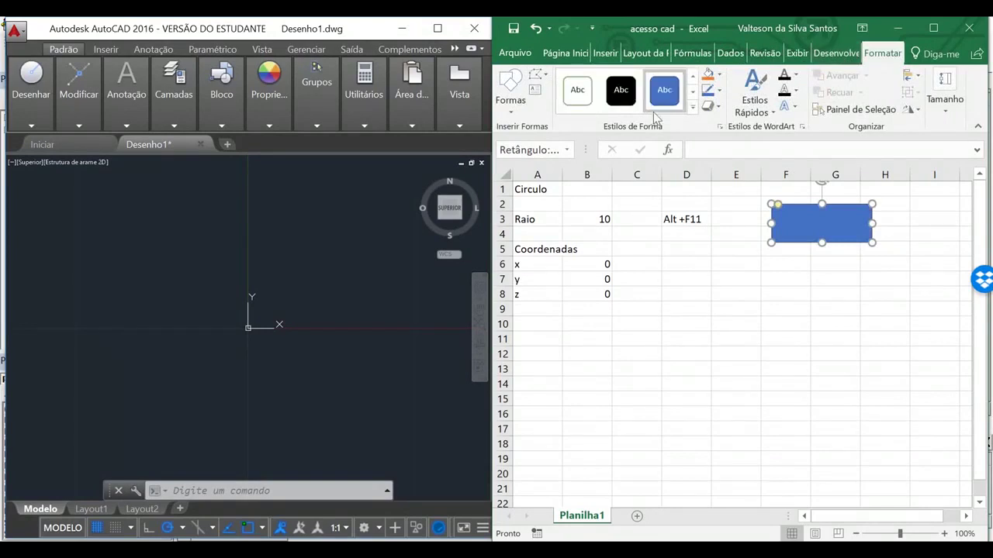
Fill the rectangle purple, label it Desenhar Circulo, and make it slightly shorter
left_click(718, 75)
left_click(819, 230)
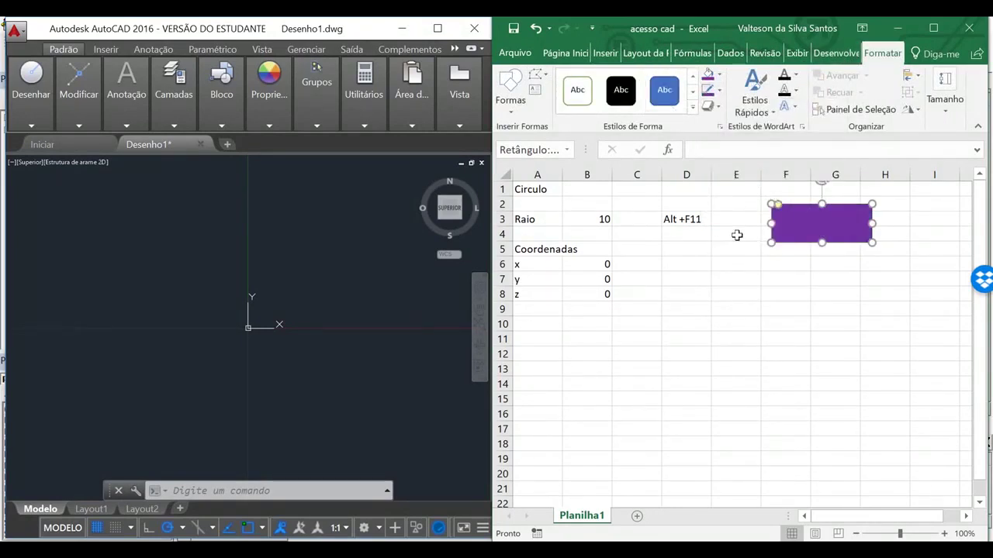
left_click(736, 235)
left_click(798, 229)
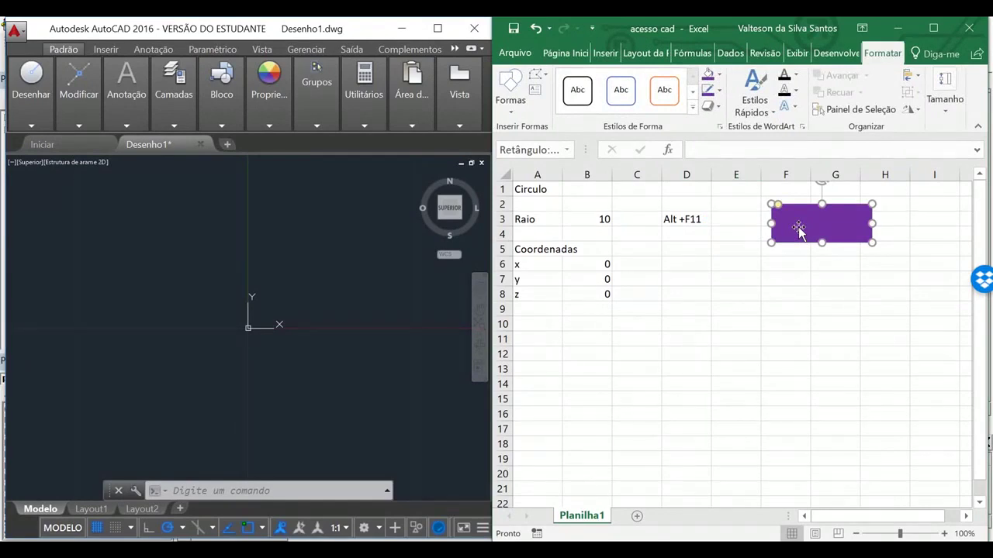
type("Desenhar Circulo")
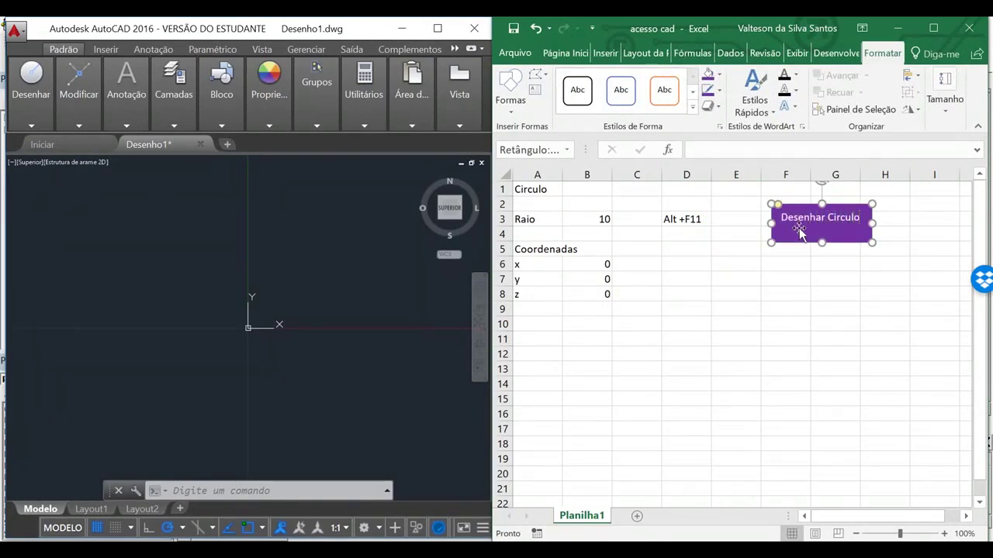
left_click_drag(822, 243, 821, 231)
Assign the Planilha1.conectar macro to the Desenhar Circulo shape via Atribuir macro
left_click(806, 268)
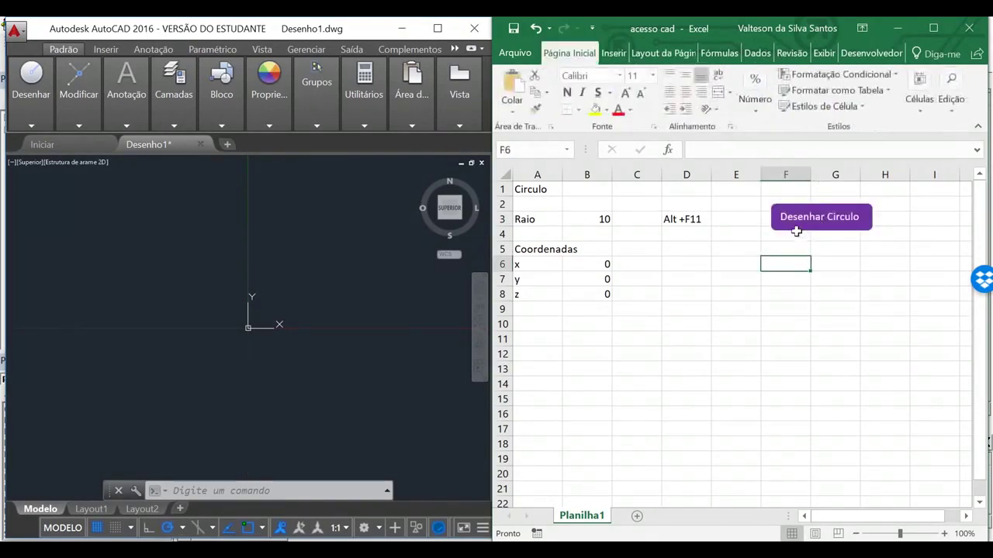
right_click(797, 218)
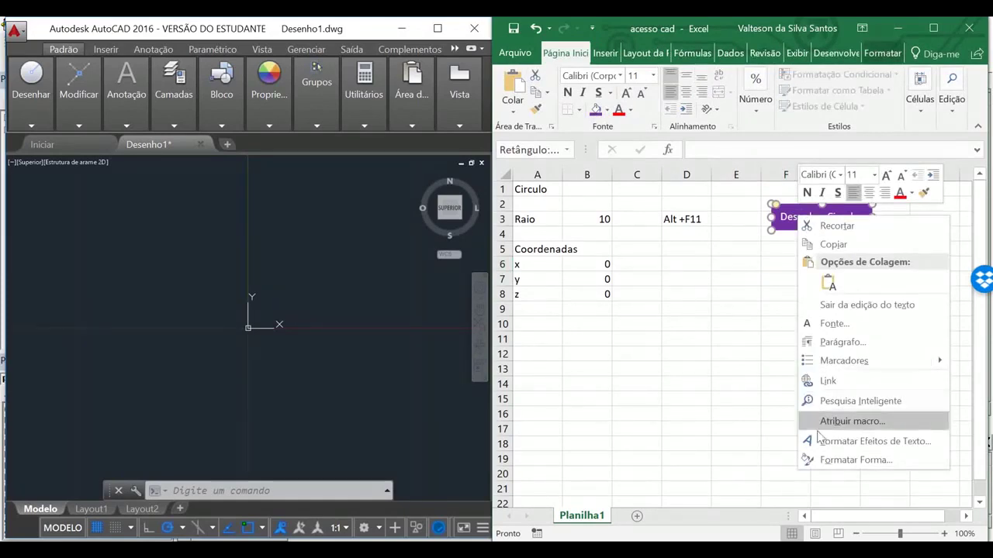
left_click(828, 422)
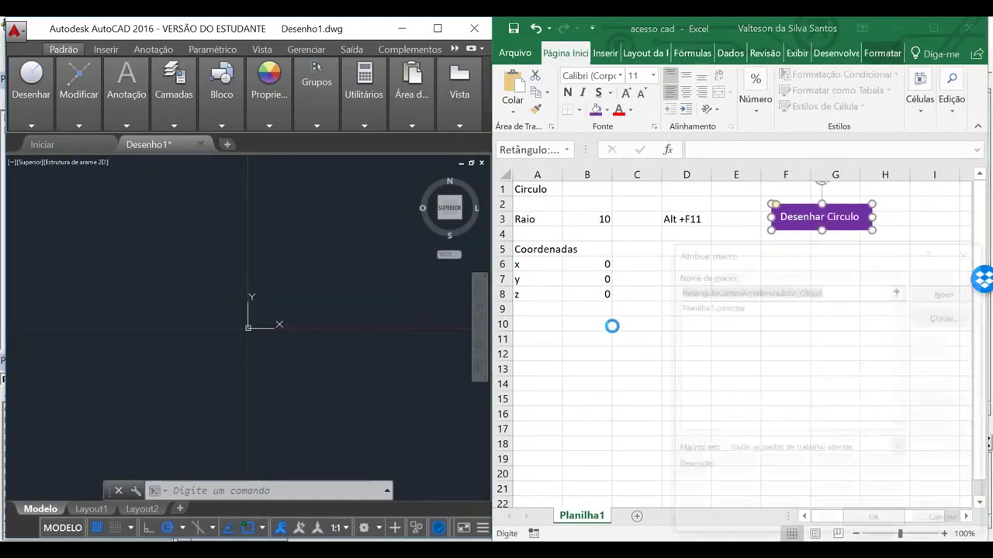
left_click(699, 309)
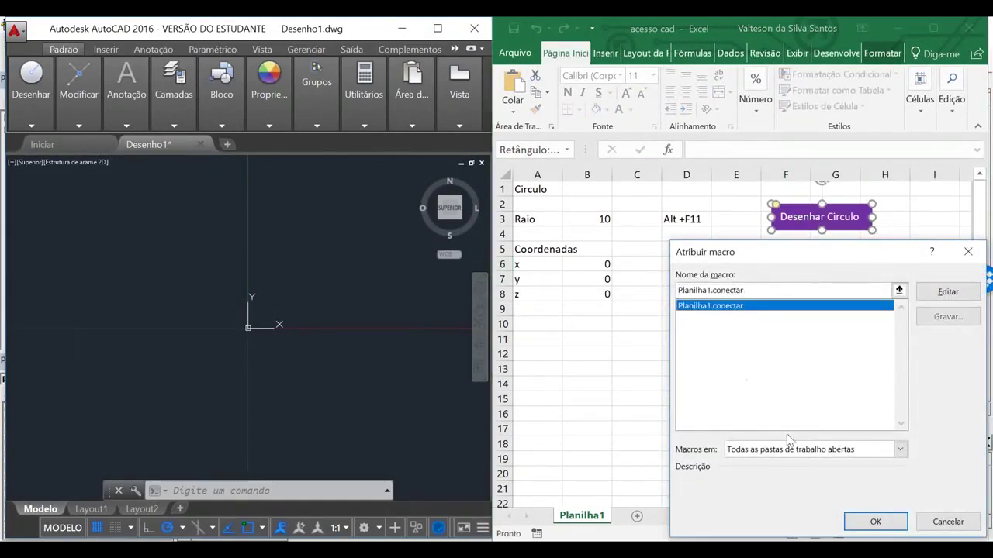
left_click(868, 521)
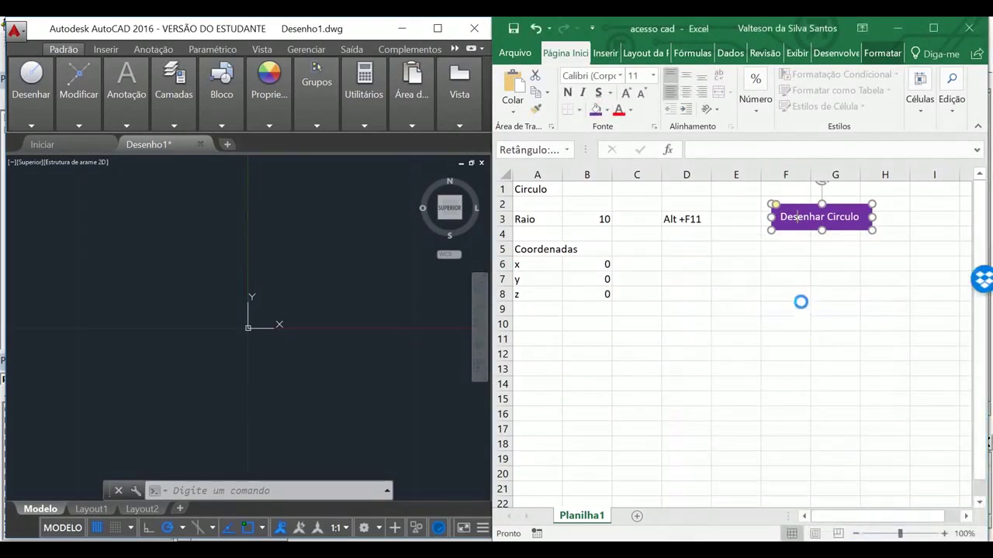
left_click(800, 307)
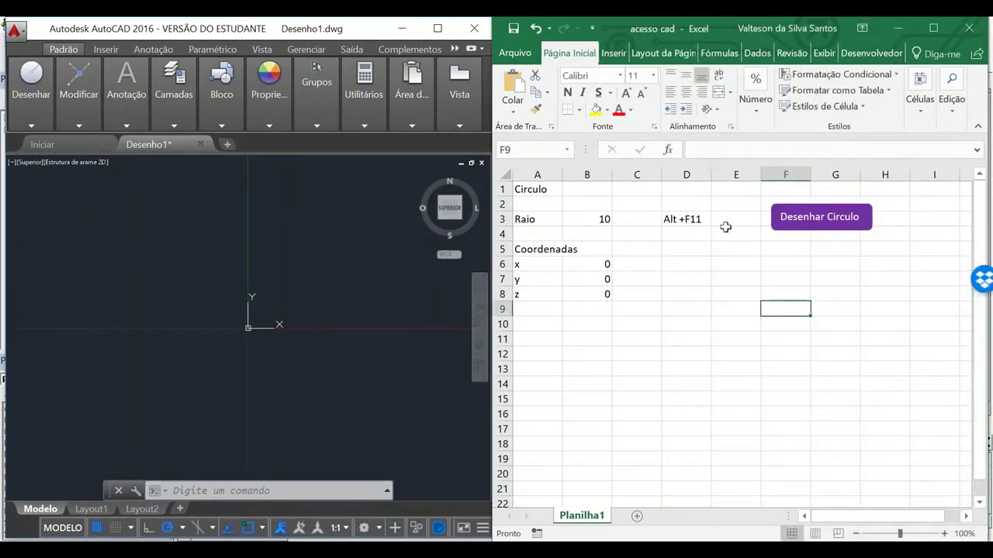
Draw a radius-10 circle with the button, then change B3 to 4 and draw again
left_click(788, 221)
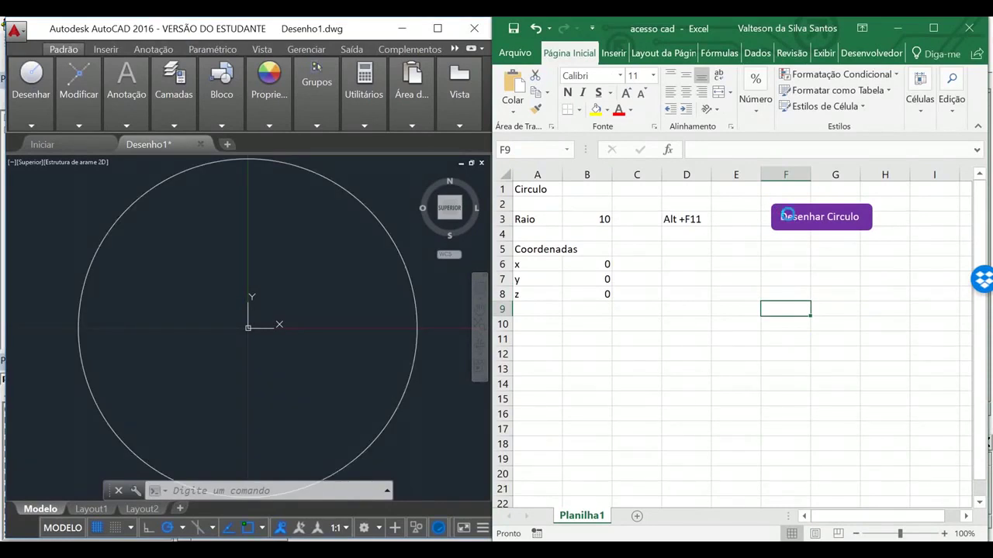
left_click(585, 220)
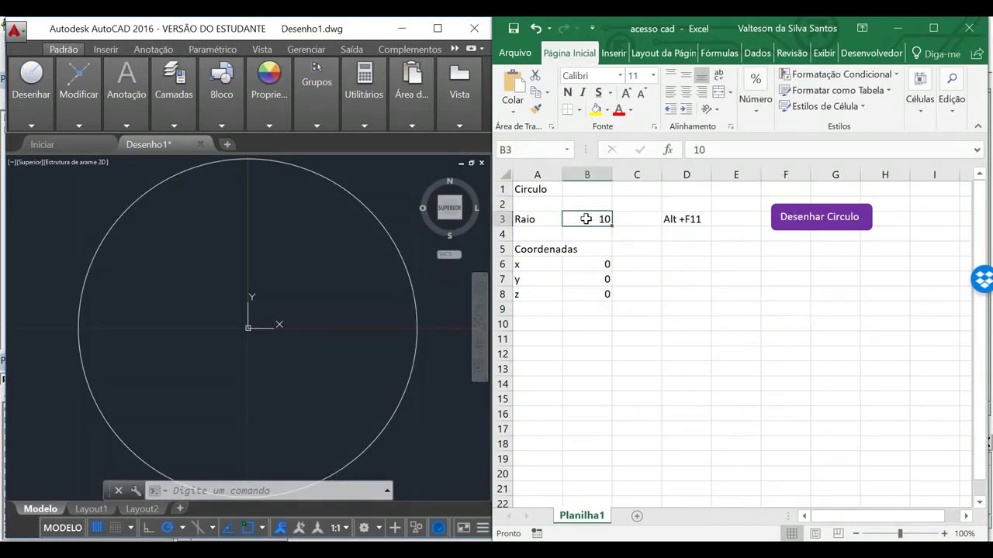
type("4")
key("Return")
left_click(785, 222)
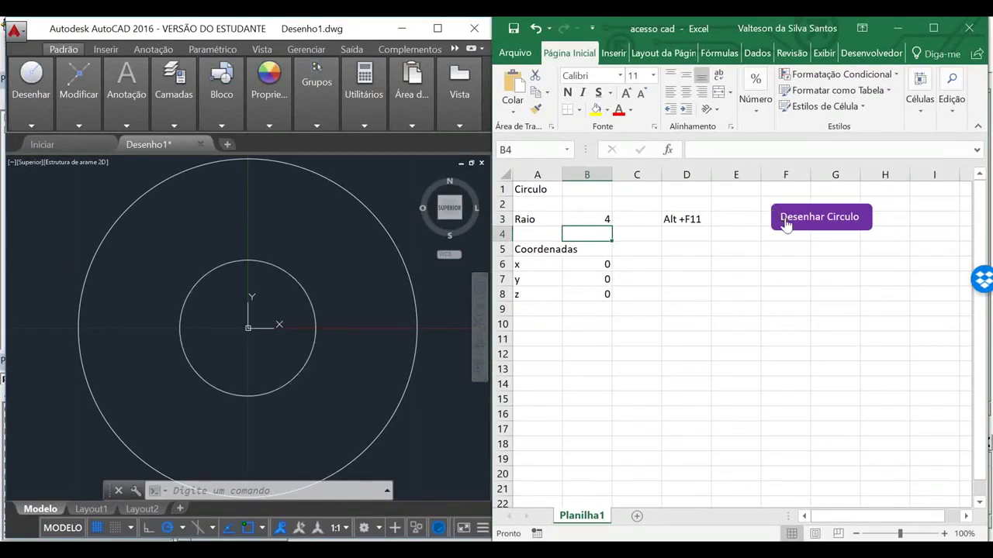
Set the centre x and y in B6 and B7 to 4 and draw the circle at 4, 4
left_click(605, 263)
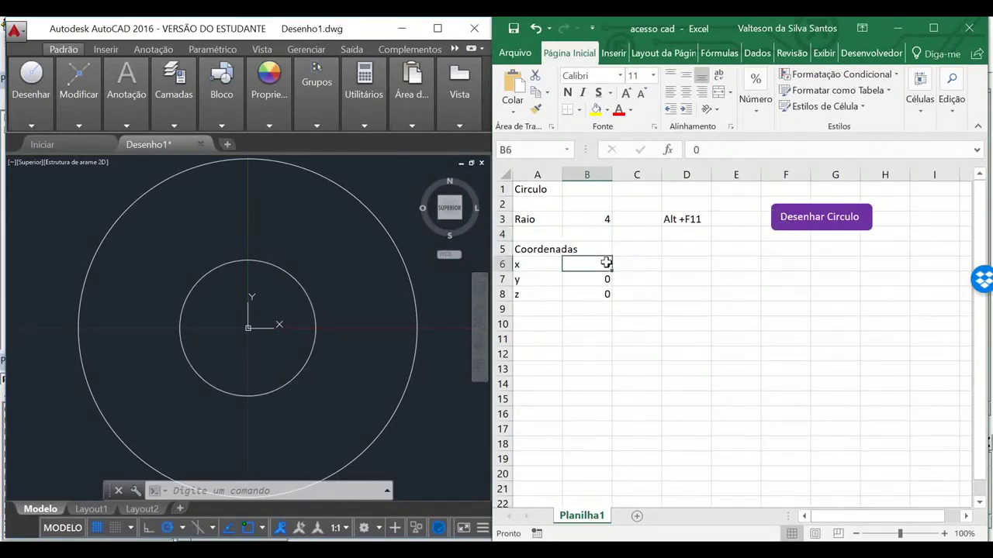
type("4")
key("Return")
type("4")
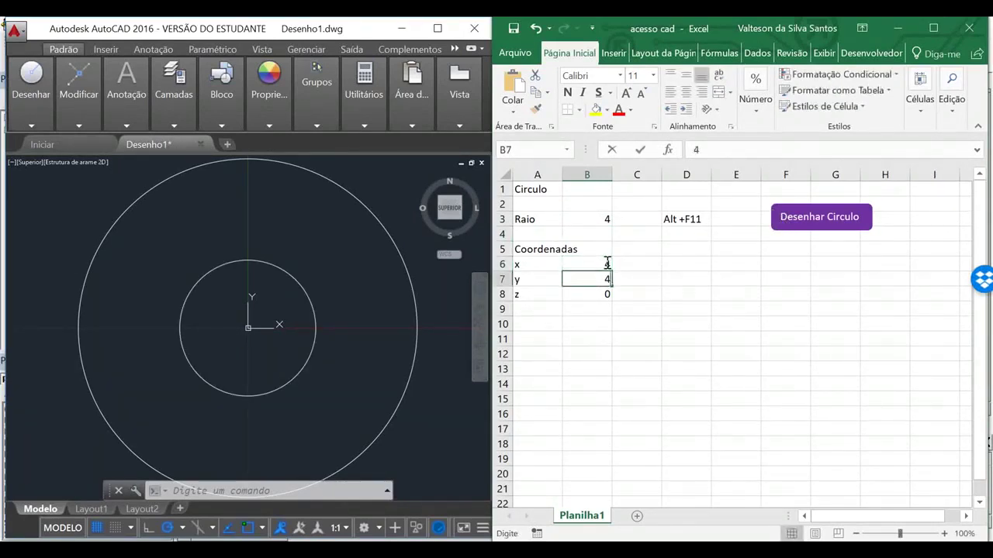
key("Return")
left_click(789, 224)
type("1")
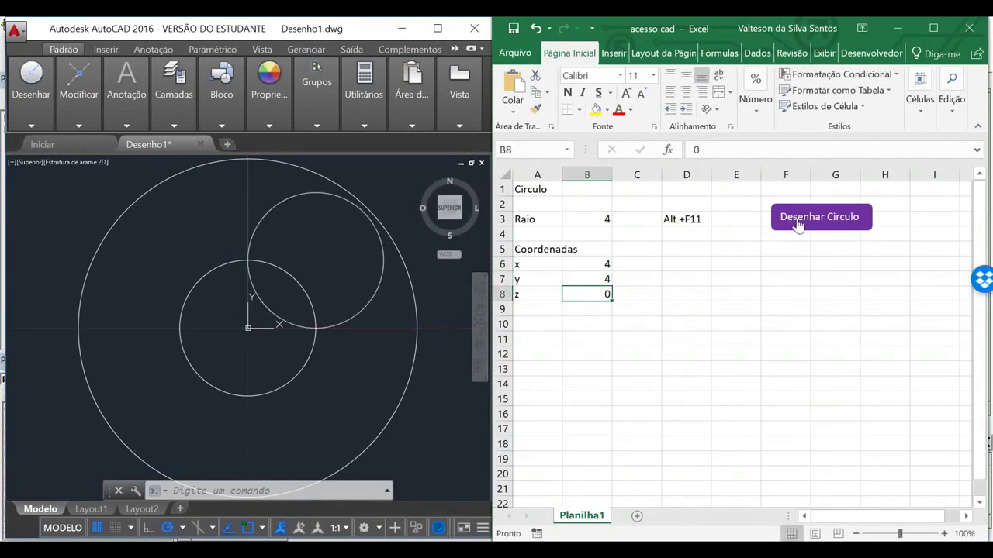
left_click(678, 307)
left_click(677, 292)
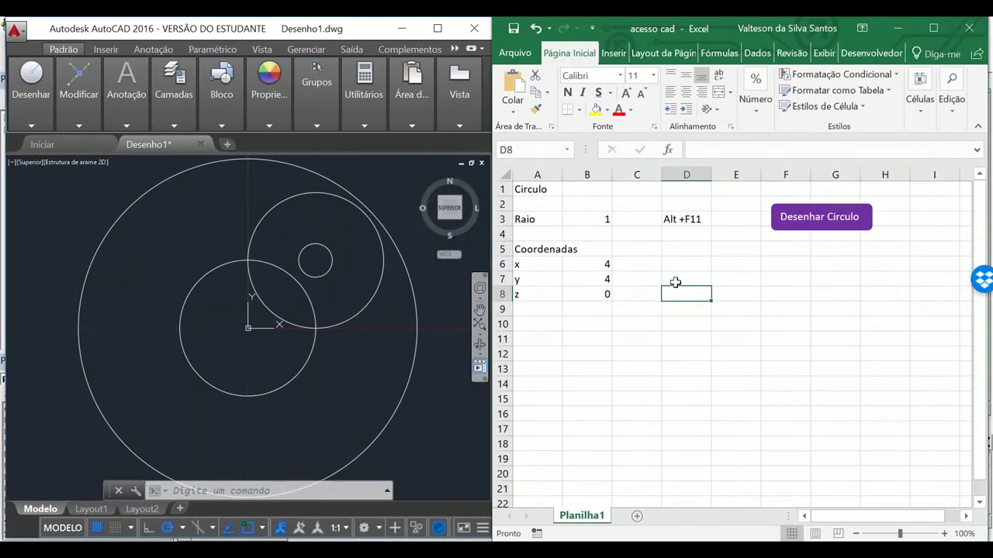
left_click(676, 281)
left_click(687, 290)
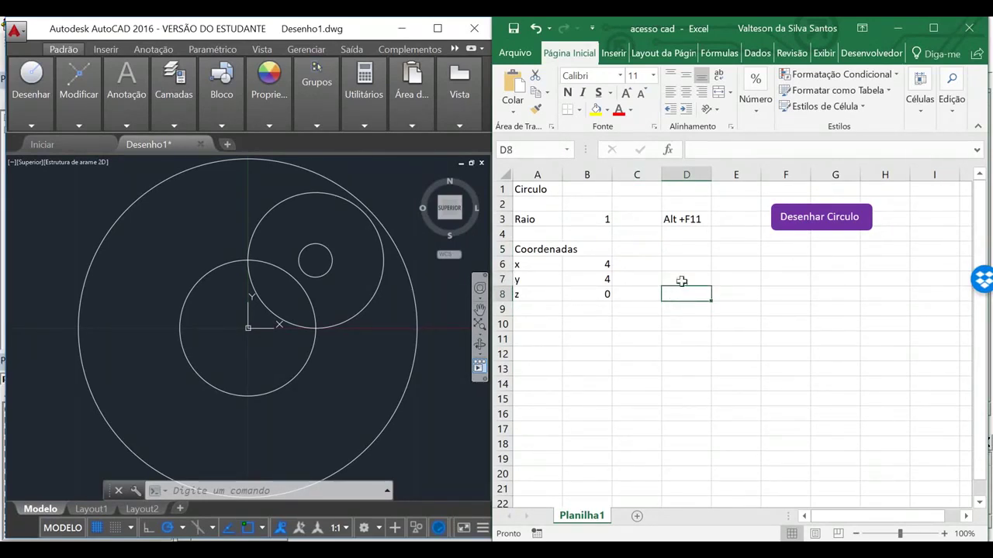